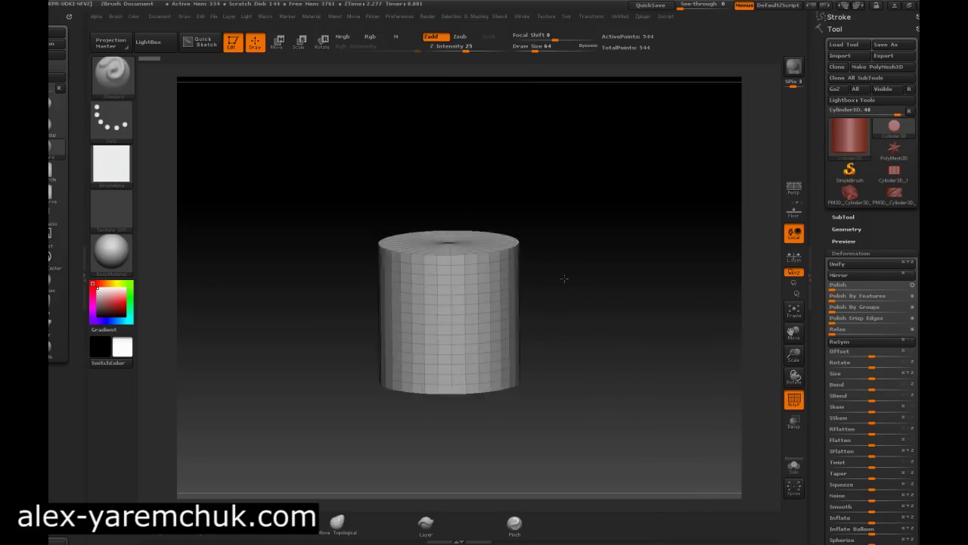
pyautogui.keyDown('shift'); pyautogui.moveTo(562, 272); pyautogui.dragTo(601, 237); pyautogui.keyUp('shift')
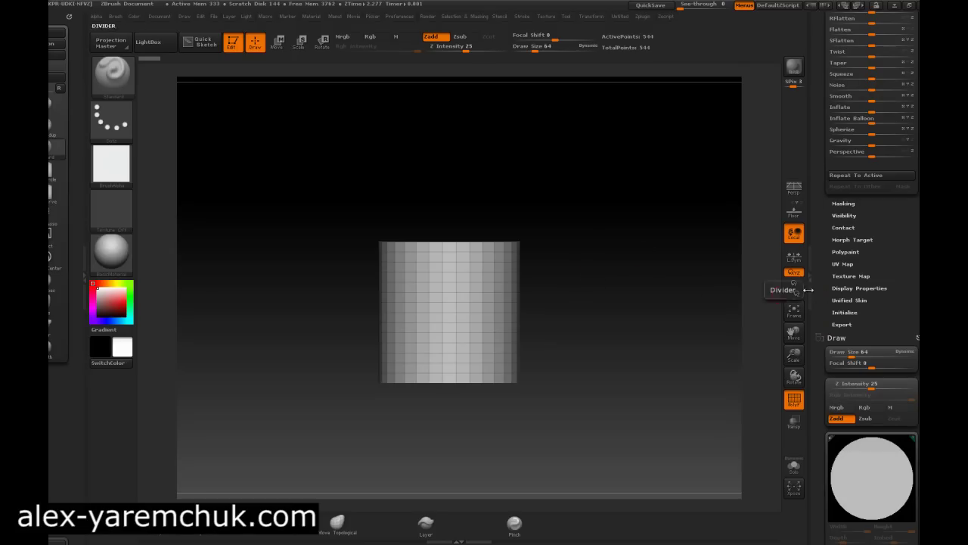
pyautogui.moveTo(828, 299); pyautogui.dragTo(826, 254)
pyautogui.moveTo(616, 224); pyautogui.dragTo(602, 269)
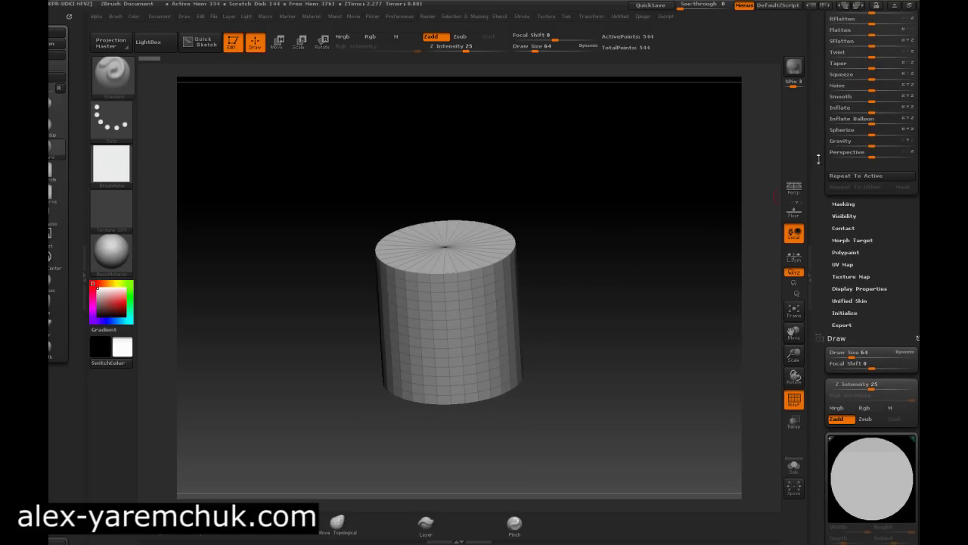
pyautogui.moveTo(819, 162); pyautogui.dragTo(819, 248)
pyautogui.moveTo(629, 256); pyautogui.dragTo(605, 261)
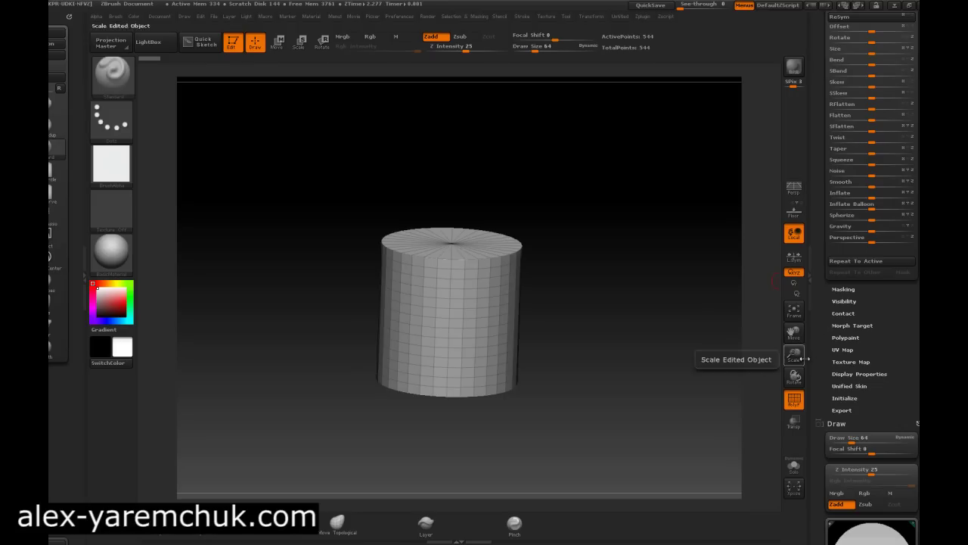
# Expand the cylinder's initialization settings and set its horizontal subdivision count (HDivide) to 30.
pyautogui.moveTo(820, 325)
pyautogui.mouseDown()
pyautogui.moveTo(825, 262)
pyautogui.moveTo(855, 172)
pyautogui.moveTo(821, 262)
pyautogui.mouseUp()
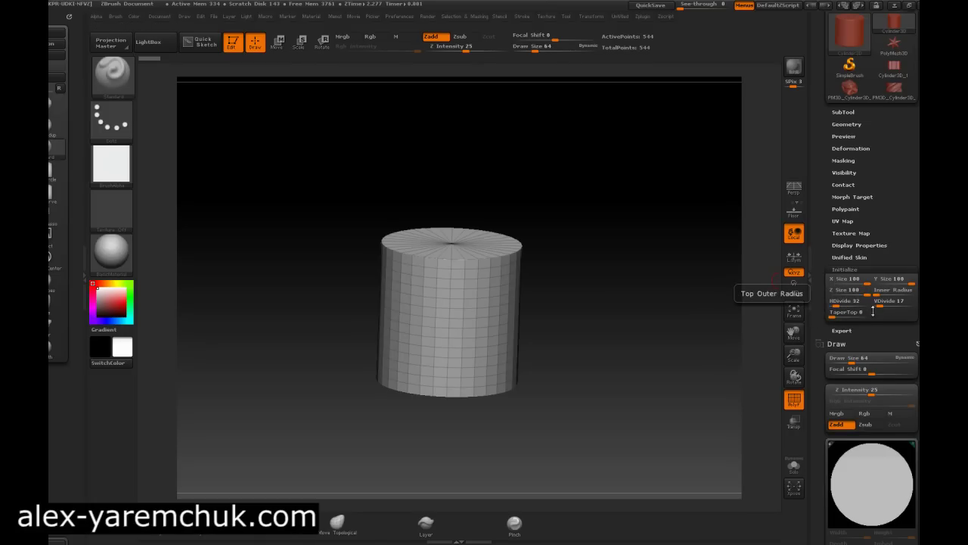
pyautogui.moveTo(832, 304); pyautogui.dragTo(838, 304)
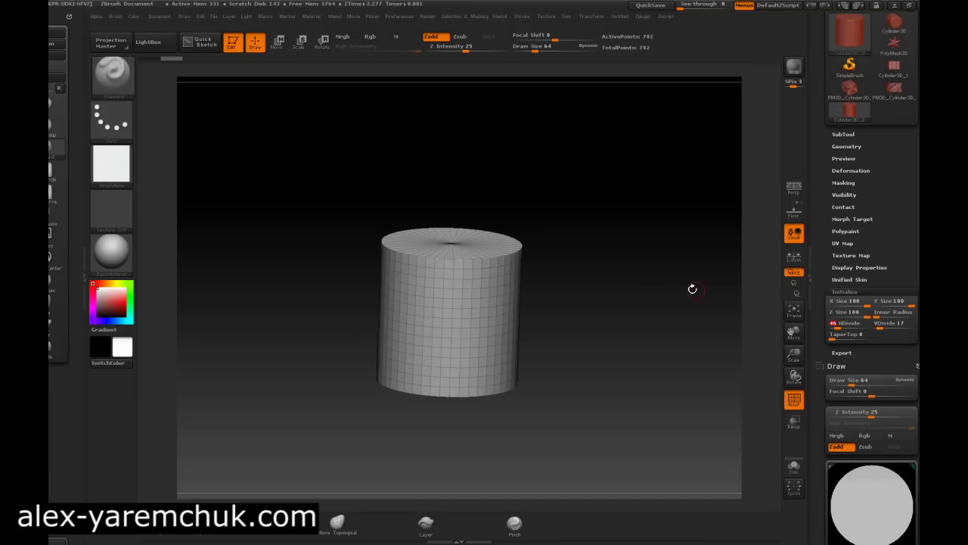
pyautogui.moveTo(641, 275); pyautogui.dragTo(637, 318)
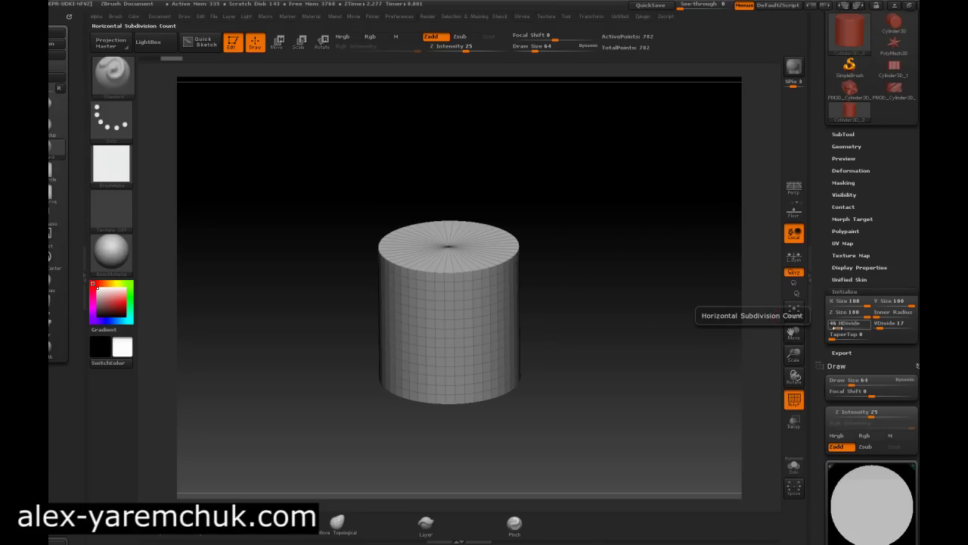
pyautogui.moveTo(832, 327); pyautogui.dragTo(830, 327)
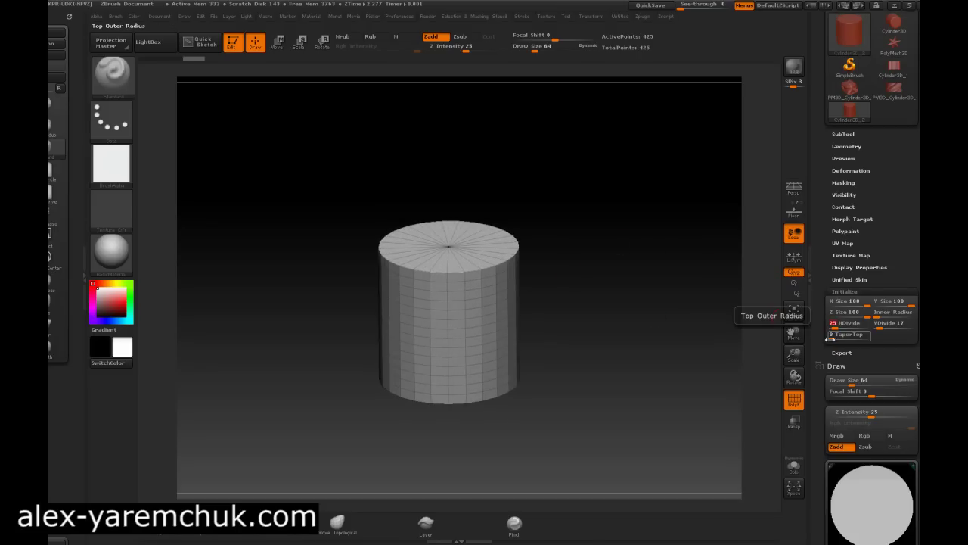
pyautogui.moveTo(597, 281)
pyautogui.mouseDown()
pyautogui.moveTo(596, 341)
pyautogui.moveTo(605, 268)
pyautogui.mouseUp()
pyautogui.press('Return')
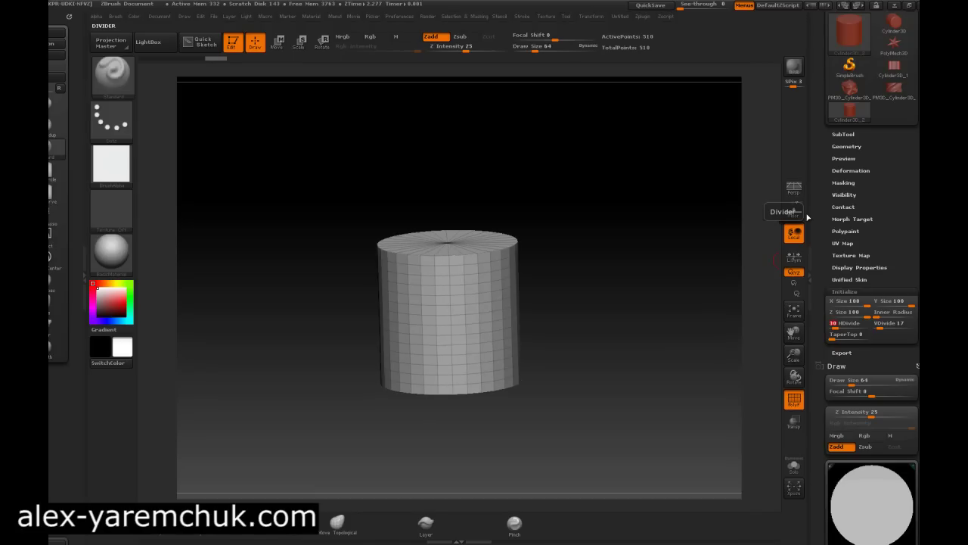
# Expand the Masking options and dock the Tool palette back into the side tray.
pyautogui.click(844, 182)
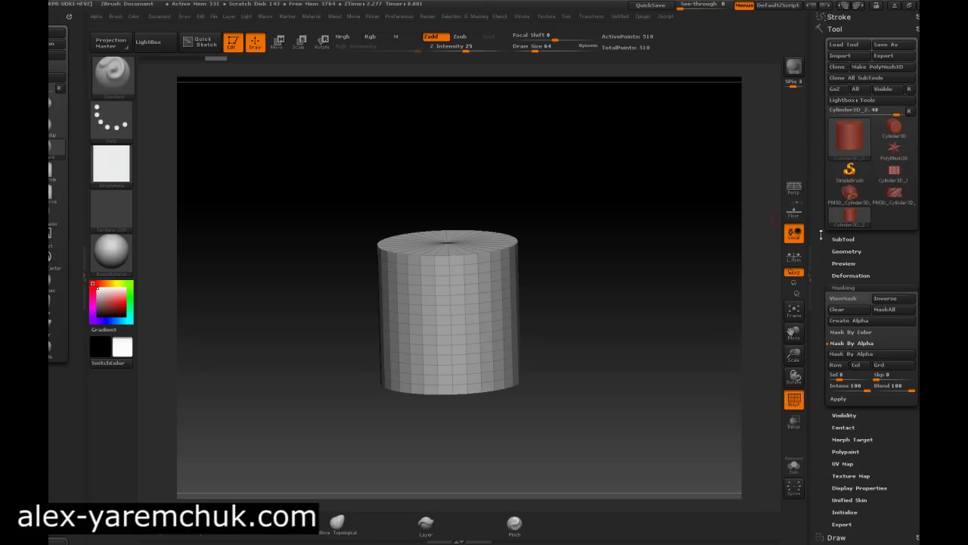
pyautogui.scroll(3, 839, 151)
pyautogui.click(566, 17)
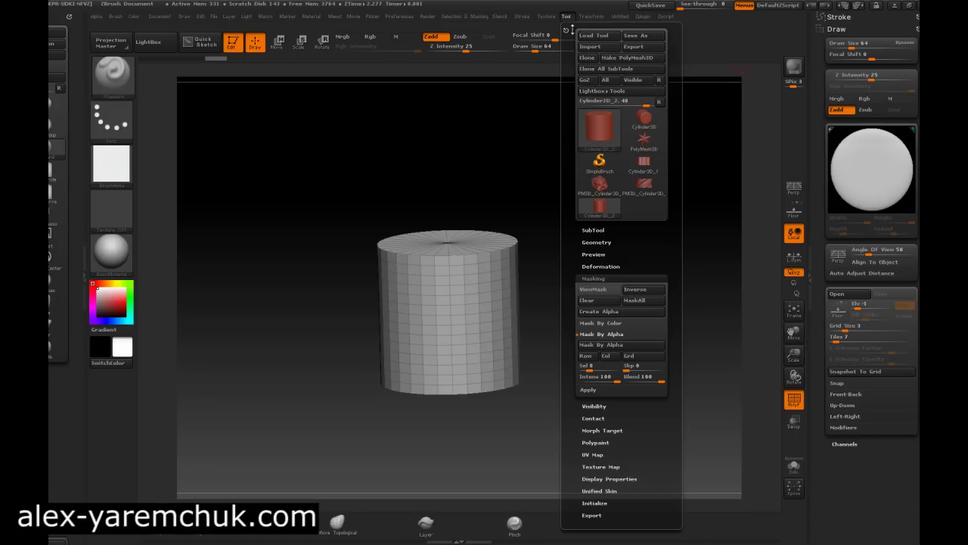
pyautogui.click(566, 30)
pyautogui.scroll(-2, 824, 105)
pyautogui.scroll(2, 824, 106)
pyautogui.moveTo(815, 353); pyautogui.dragTo(826, 289)
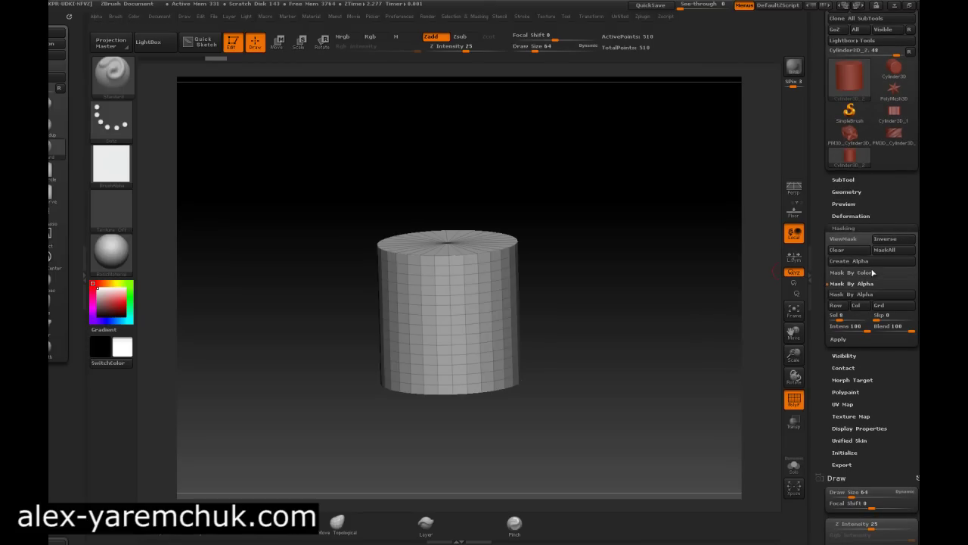
# Mask the entire cylinder with MaskAll.
pyautogui.moveTo(862, 282); pyautogui.dragTo(842, 266)
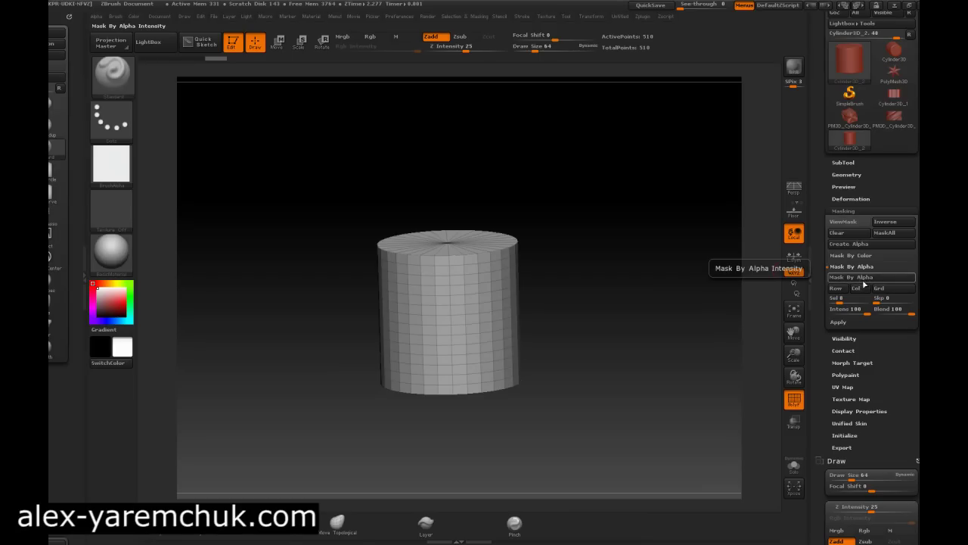
pyautogui.click(885, 232)
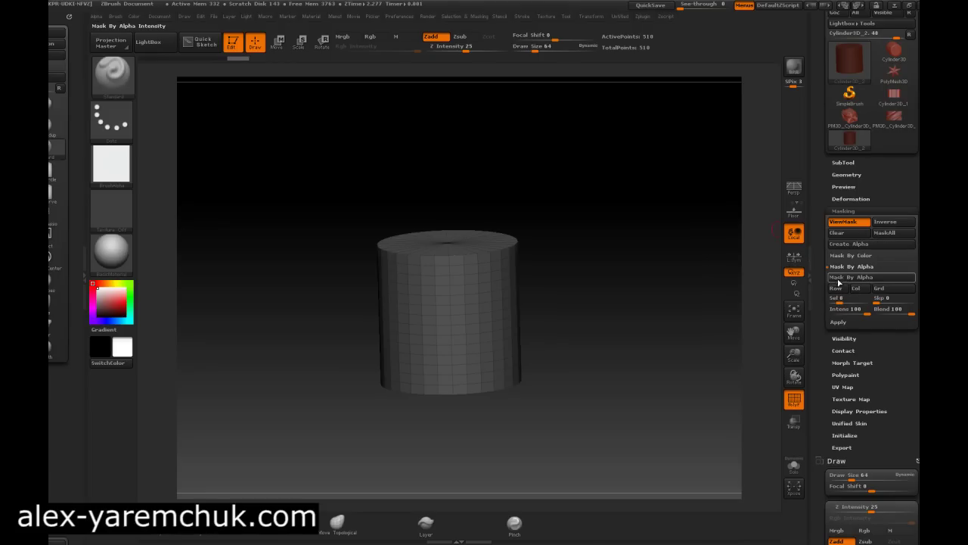
pyautogui.click(838, 279)
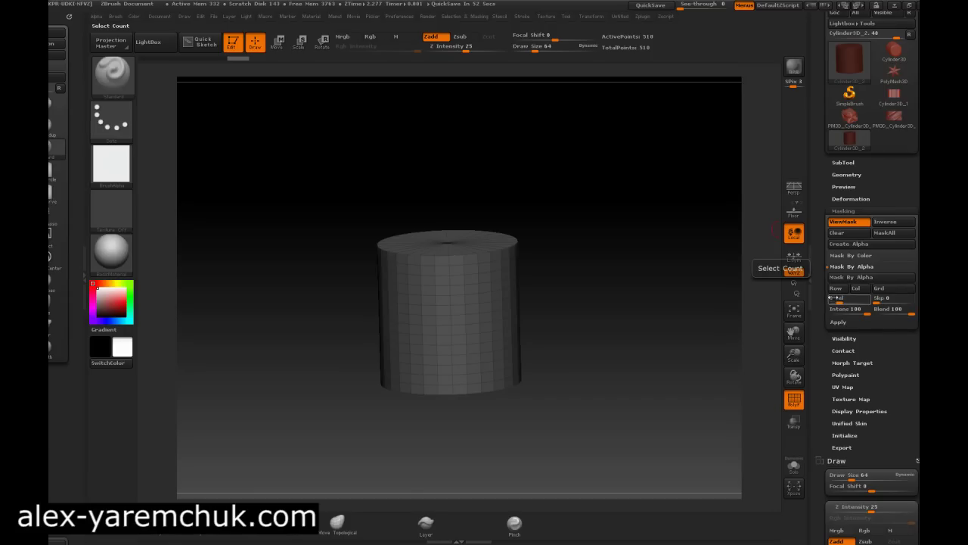
# Set the mask pattern's select count (Sel) to 3 and skip count (Skp) to 2, keeping the intensity at 100.
pyautogui.click(830, 297)
pyautogui.write('5 Sel')
pyautogui.press('Return')
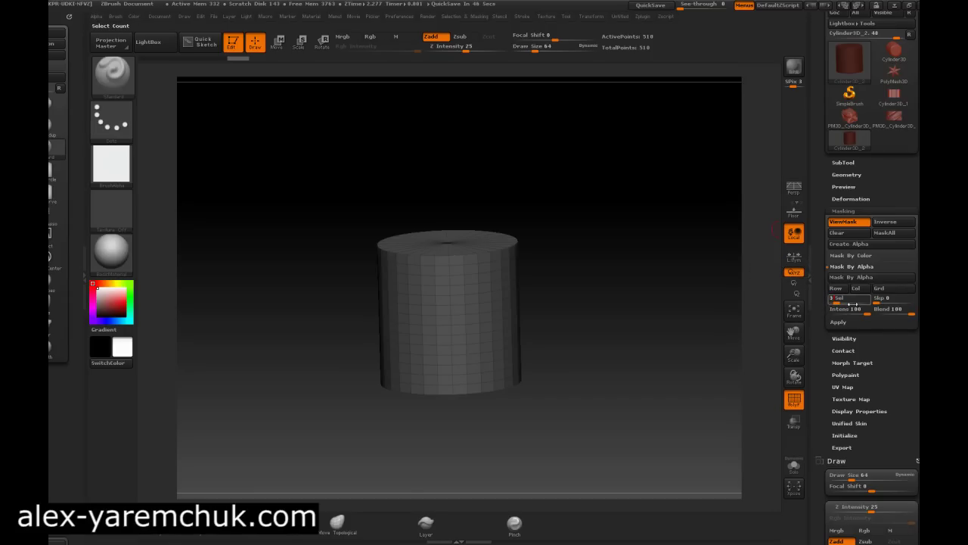
pyautogui.click(881, 297)
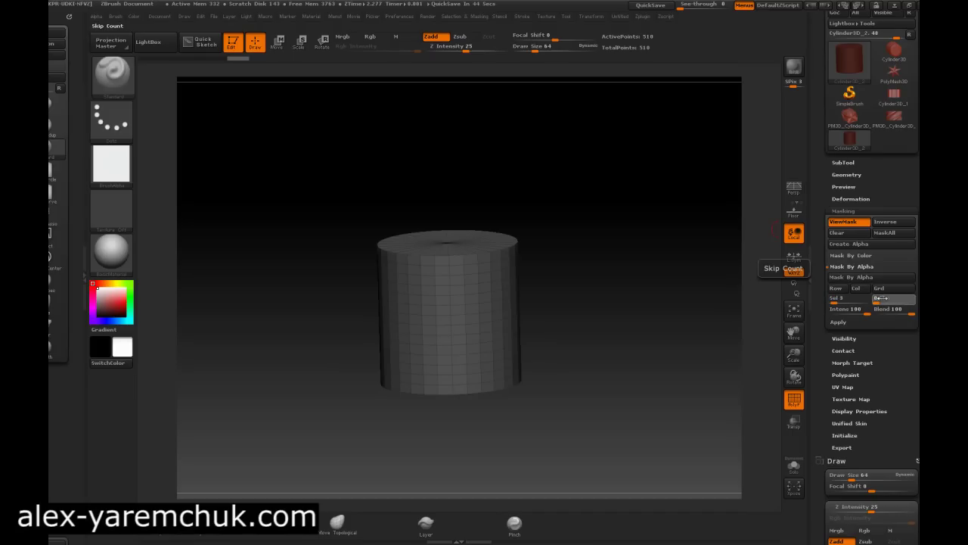
pyautogui.write('6 Skip')
pyautogui.press('Return')
pyautogui.click(867, 311)
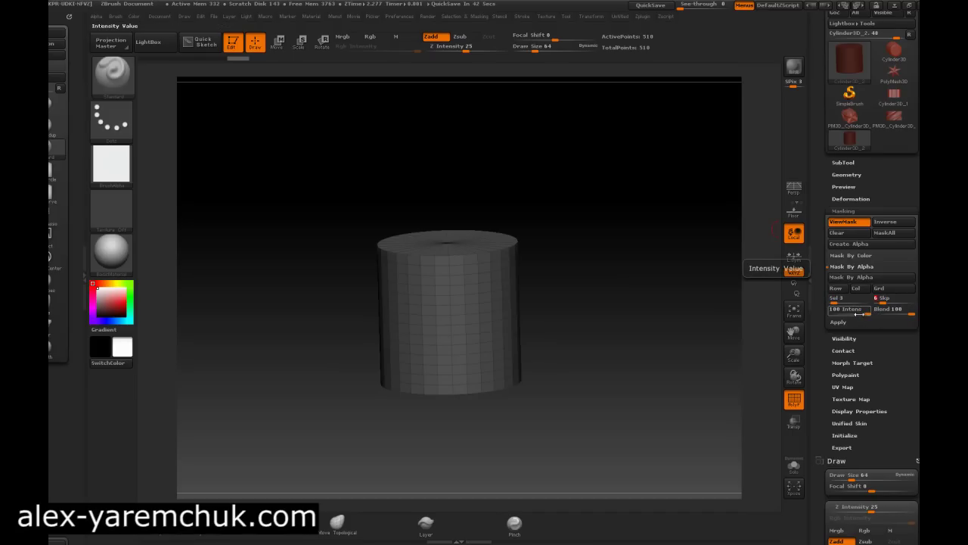
pyautogui.press('Return')
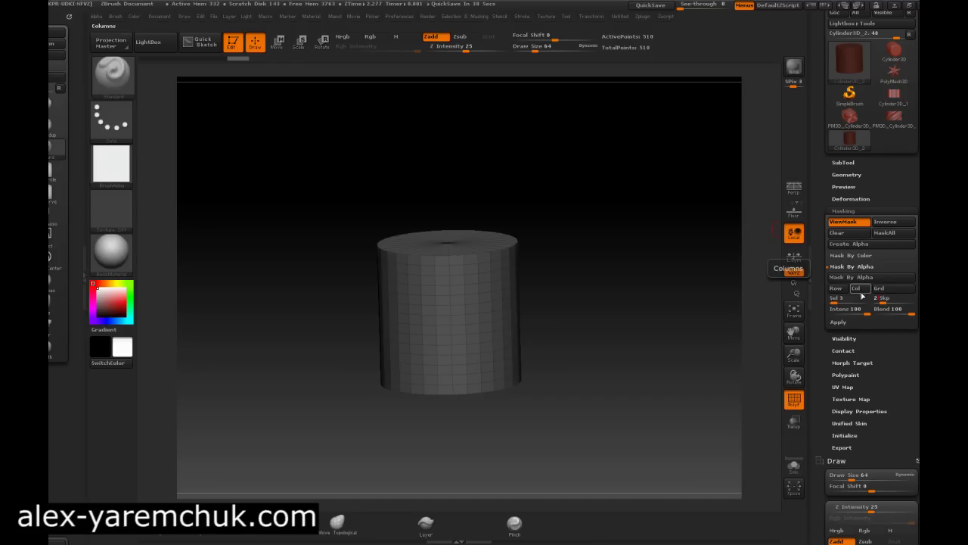
# Apply the column mask to the cylinder and inspect the vertical stripes on its sides and cap.
pyautogui.click(860, 293)
pyautogui.click(858, 293)
pyautogui.moveTo(590, 254)
pyautogui.mouseDown()
pyautogui.moveTo(592, 347)
pyautogui.moveTo(588, 261)
pyautogui.moveTo(575, 254)
pyautogui.moveTo(592, 277)
pyautogui.moveTo(586, 261)
pyautogui.mouseUp()
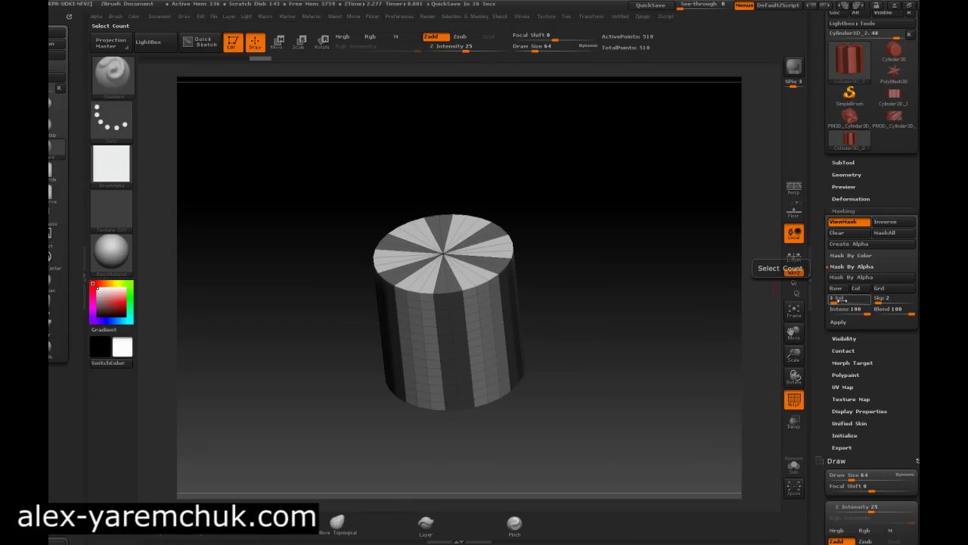
pyautogui.moveTo(573, 262); pyautogui.dragTo(459, 326)
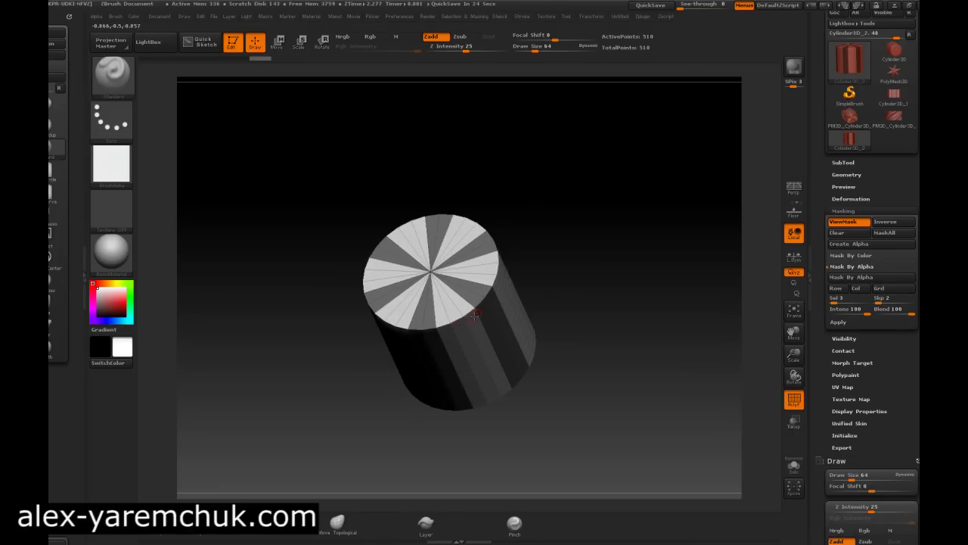
pyautogui.moveTo(477, 311); pyautogui.dragTo(474, 297, button='right')
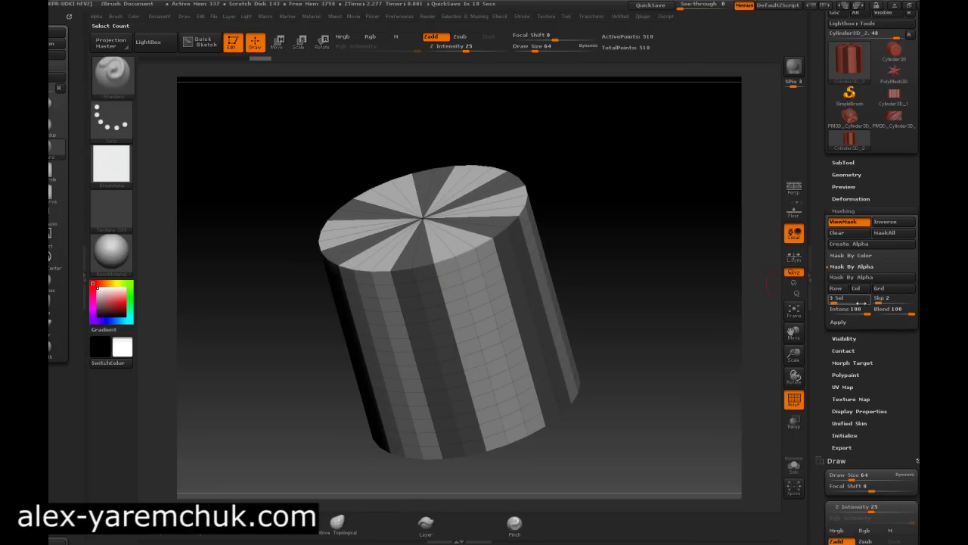
pyautogui.moveTo(696, 264); pyautogui.dragTo(615, 232)
# Invert the striped mask and inflate the unmasked columns of the cylinder with the Inflate deformation.
pyautogui.keyDown('ctrl'); pyautogui.click(616, 235); pyautogui.keyUp('ctrl')
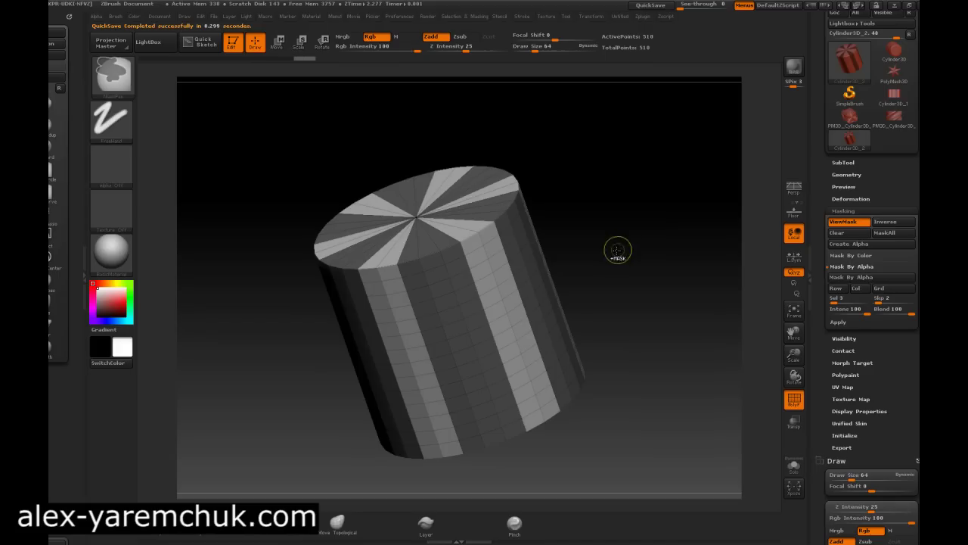
pyautogui.click(839, 199)
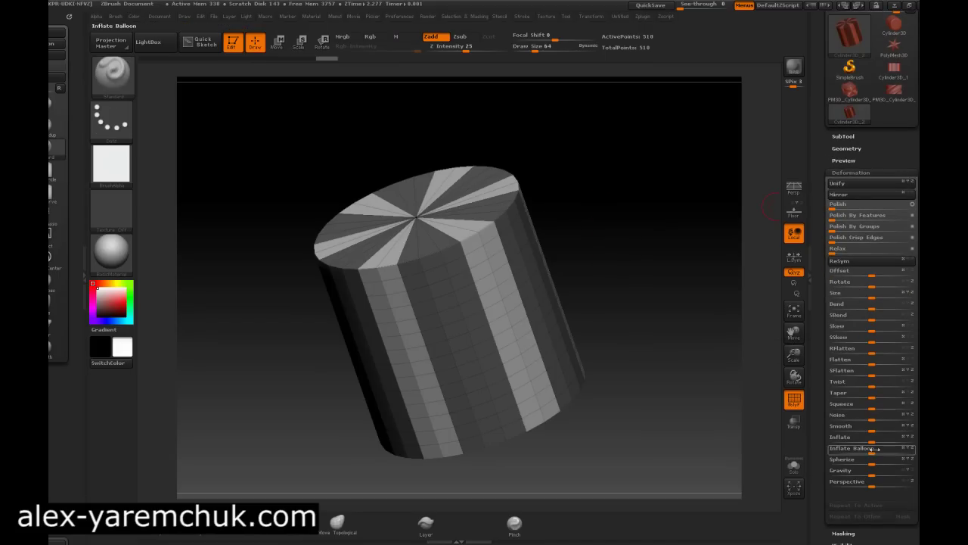
pyautogui.scroll(-1, 835, 453)
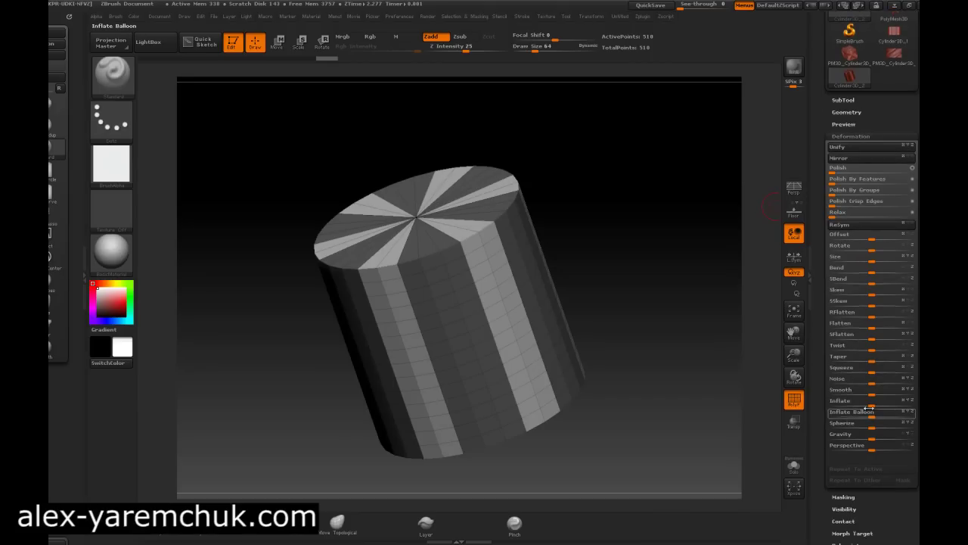
pyautogui.moveTo(871, 405); pyautogui.dragTo(872, 406)
pyautogui.moveTo(661, 348)
pyautogui.mouseDown()
pyautogui.moveTo(622, 309)
pyautogui.moveTo(637, 288)
pyautogui.moveTo(639, 355)
pyautogui.mouseUp()
# Clear the mask from the inflated cylinder and check its fluted shape from above.
pyautogui.keyDown('ctrl'); pyautogui.click(629, 309); pyautogui.keyUp('ctrl')
pyautogui.keyDown('ctrl'); pyautogui.click(629, 312); pyautogui.keyUp('ctrl')
pyautogui.moveTo(639, 268); pyautogui.dragTo(653, 331)
pyautogui.moveTo(820, 325); pyautogui.dragTo(821, 464)
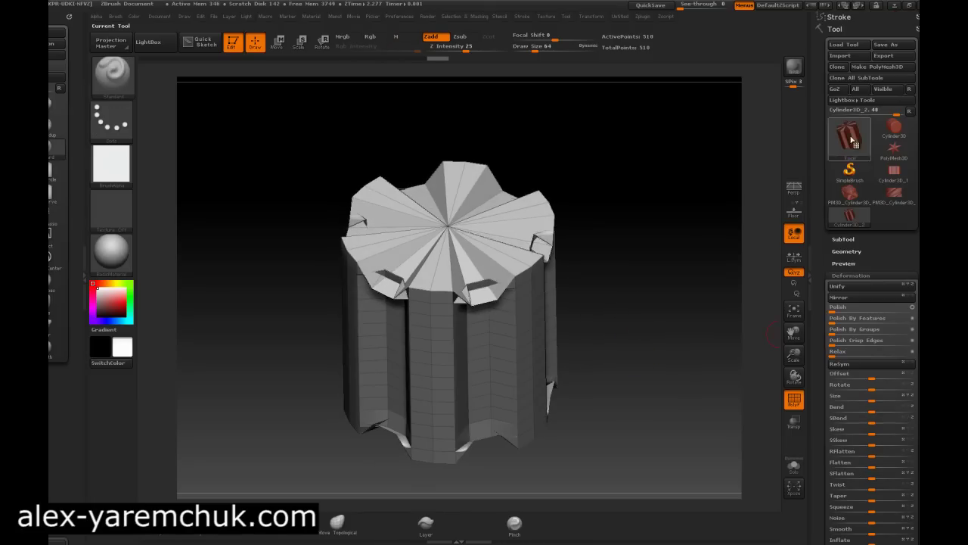
# Convert the fluted cylinder to a PolyMesh3D and subdivide it twice to smooth its flutes.
pyautogui.click(872, 67)
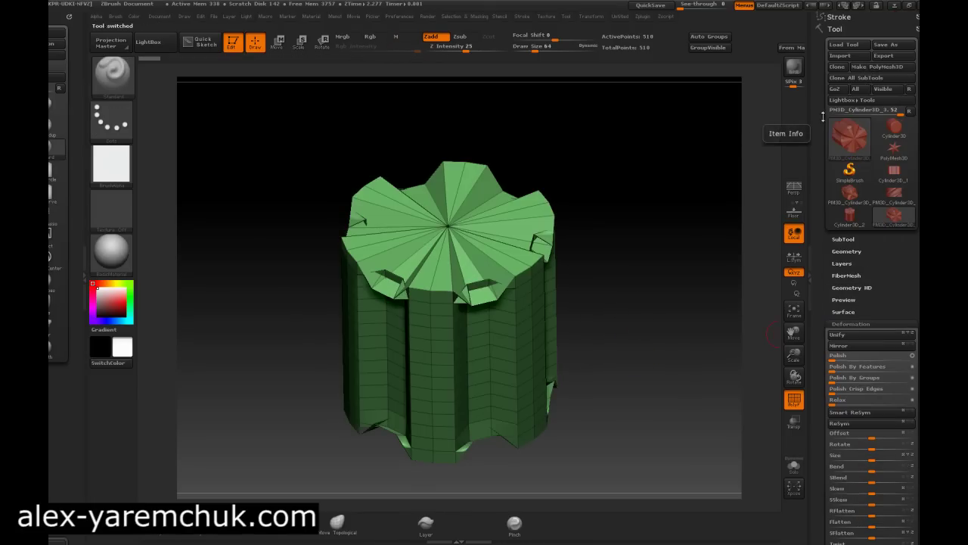
pyautogui.scroll(-3, 869, 272)
pyautogui.click(831, 329)
pyautogui.moveTo(830, 335); pyautogui.dragTo(830, 345)
pyautogui.click(834, 219)
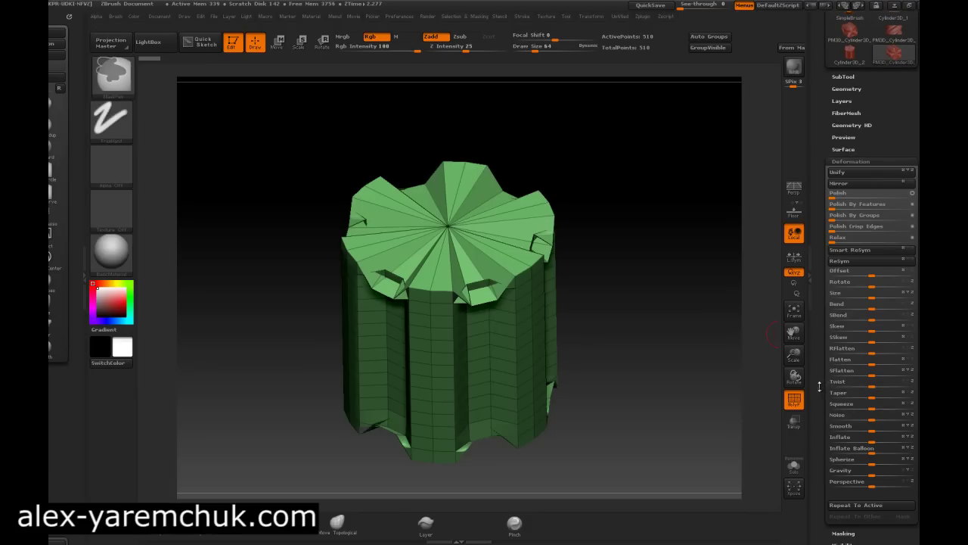
pyautogui.hotkey('ctrl', 'd')
pyautogui.hotkey('ctrl', 'd')
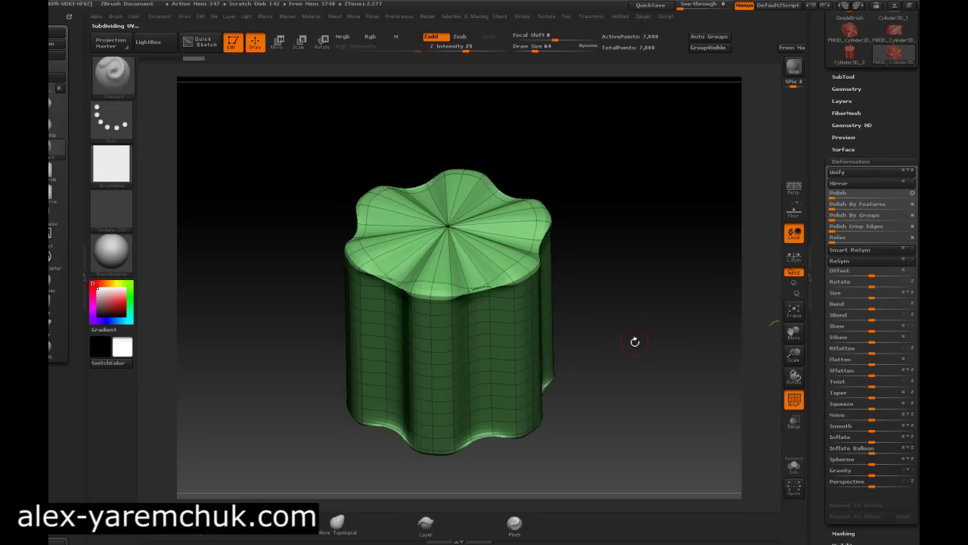
pyautogui.moveTo(627, 346)
pyautogui.mouseDown()
pyautogui.moveTo(623, 316)
pyautogui.moveTo(631, 355)
pyautogui.mouseUp()
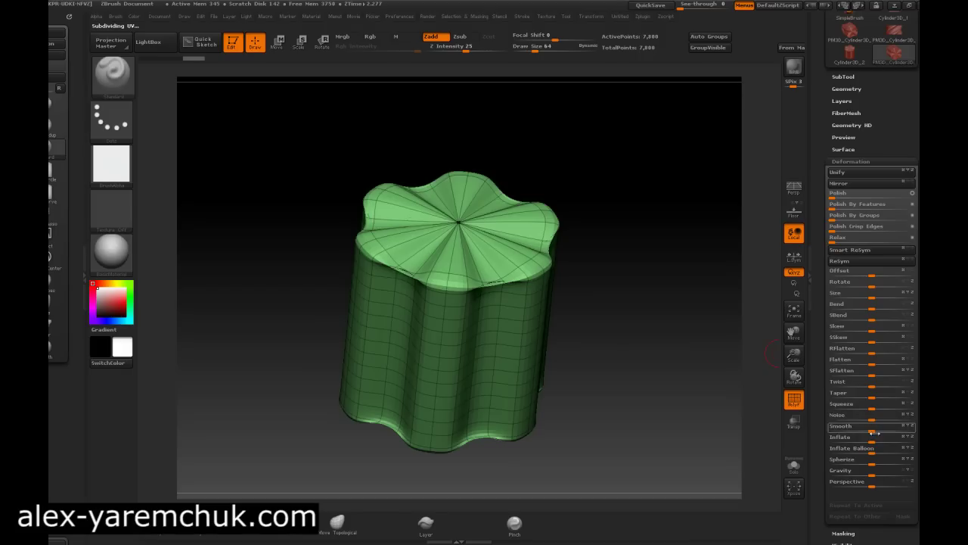
# Inflate the whole subdivided mesh strongly, snap to a straight side view and turn off the polygon wireframe.
pyautogui.moveTo(871, 440); pyautogui.dragTo(913, 436)
pyautogui.keyDown('shift'); pyautogui.moveTo(664, 398); pyautogui.dragTo(661, 381); pyautogui.keyUp('shift')
pyautogui.hotkey('shift', 'f')
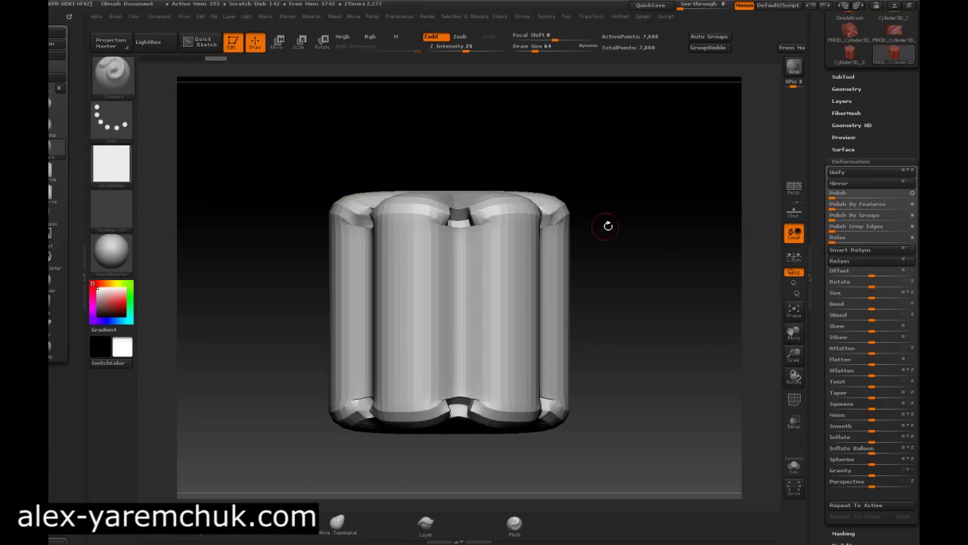
# Examine the inflated columns and pinched end corners from several angles, with and without the wireframe.
pyautogui.moveTo(605, 260); pyautogui.dragTo(644, 270)
pyautogui.moveTo(454, 158); pyautogui.dragTo(456, 230)
pyautogui.moveTo(575, 199)
pyautogui.mouseDown()
pyautogui.moveTo(618, 214)
pyautogui.moveTo(605, 218)
pyautogui.mouseUp()
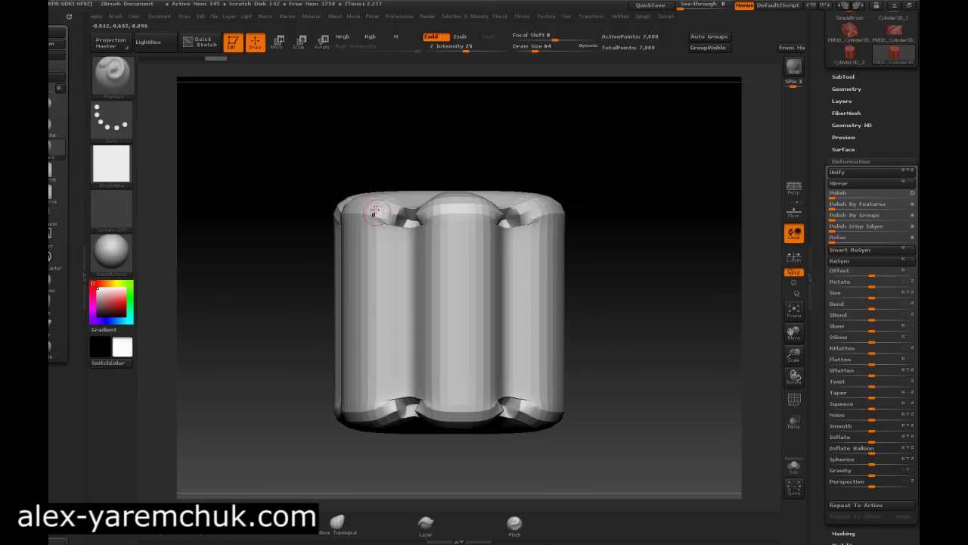
pyautogui.moveTo(619, 343); pyautogui.dragTo(612, 264)
pyautogui.hotkey('shift', 'f')
pyautogui.moveTo(609, 267)
pyautogui.mouseDown()
pyautogui.moveTo(567, 279)
pyautogui.moveTo(344, 234)
pyautogui.mouseUp()
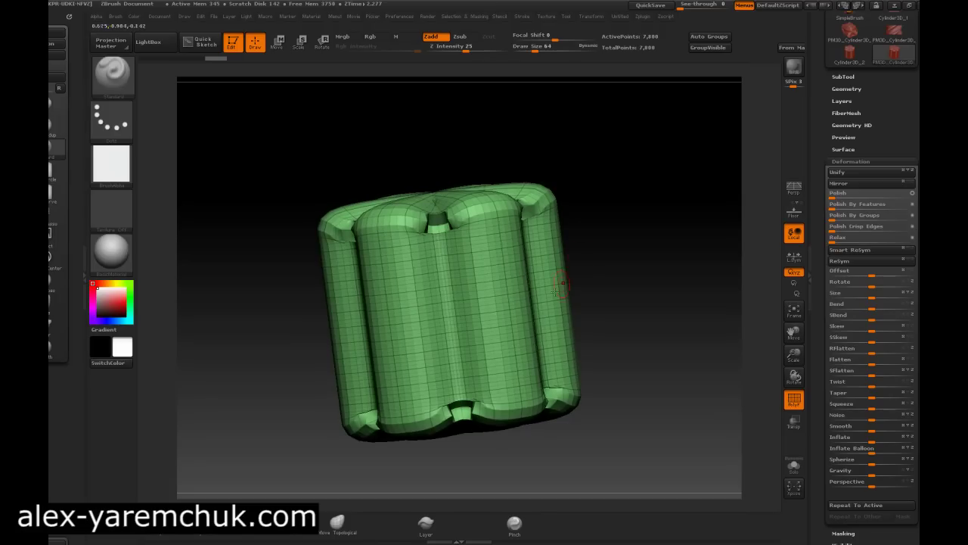
# From a straight side view without wireframe, isolate the model's middle band, hiding its rounded top and bottom ends.
pyautogui.keyDown('shift'); pyautogui.moveTo(600, 282); pyautogui.dragTo(587, 292); pyautogui.keyUp('shift')
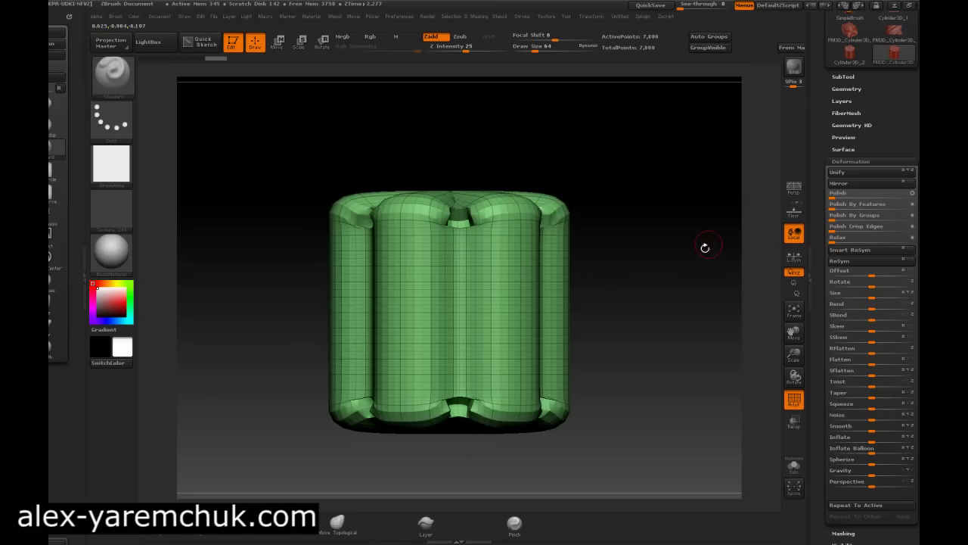
pyautogui.hotkey('shift', 'f')
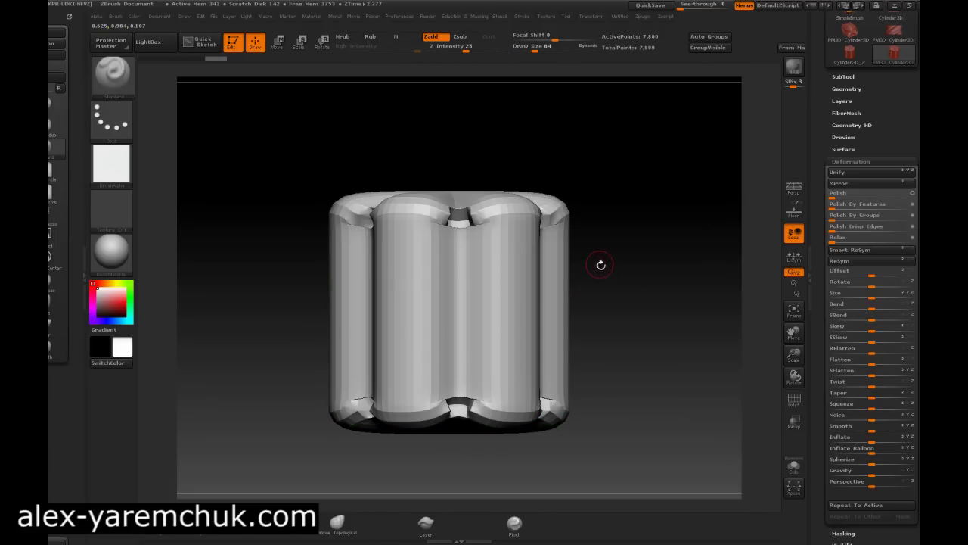
pyautogui.moveTo(635, 238)
pyautogui.keyDown('ctrl'); pyautogui.keyDown('shift'); pyautogui.mouseDown()
pyautogui.moveTo(301, 354)
pyautogui.moveTo(253, 355)
pyautogui.mouseUp(); pyautogui.keyUp('shift'); pyautogui.keyUp('ctrl')
pyautogui.moveTo(589, 287); pyautogui.dragTo(629, 302)
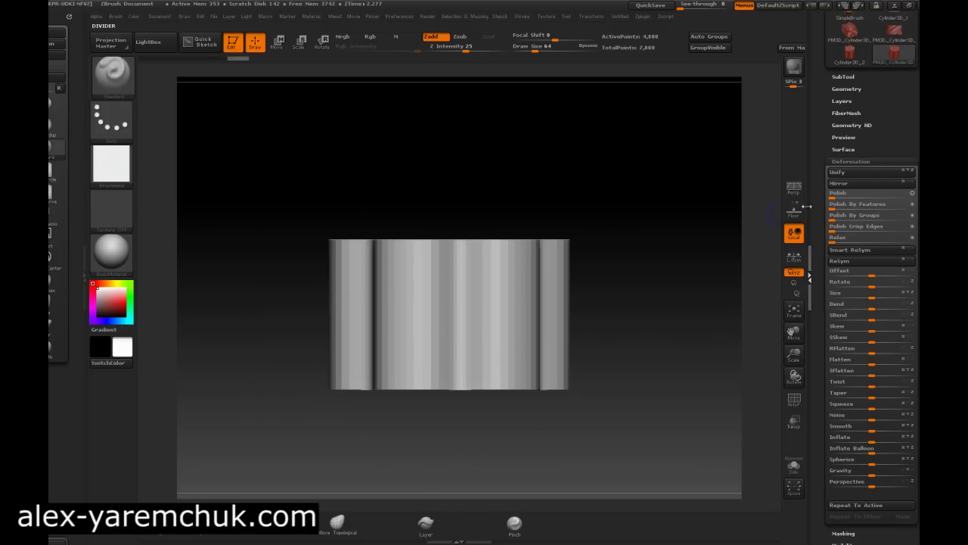
# Delete the lower subdivision levels and the hidden end geometry, keeping only the fluted middle band.
pyautogui.click(847, 89)
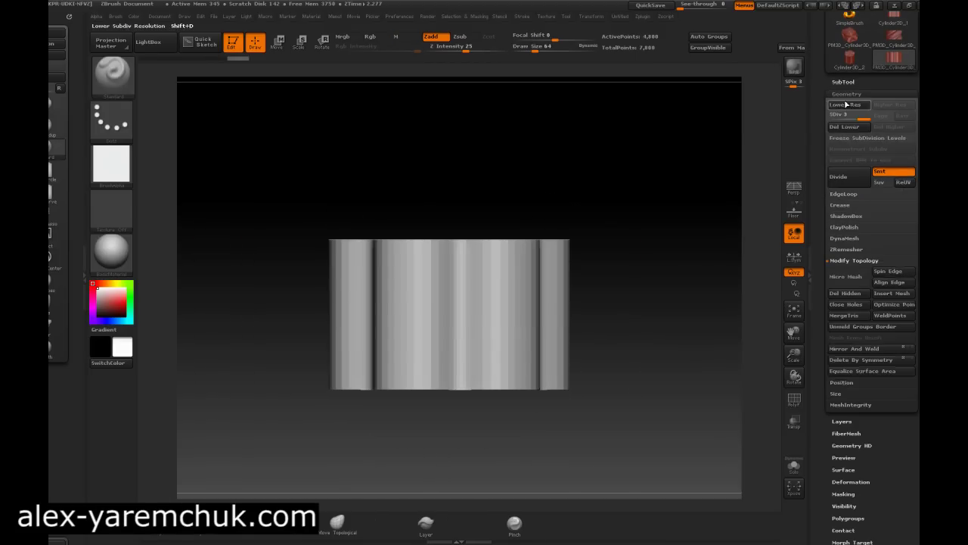
pyautogui.click(845, 126)
pyautogui.moveTo(643, 206)
pyautogui.mouseDown()
pyautogui.moveTo(612, 256)
pyautogui.moveTo(341, 304)
pyautogui.moveTo(636, 279)
pyautogui.mouseUp()
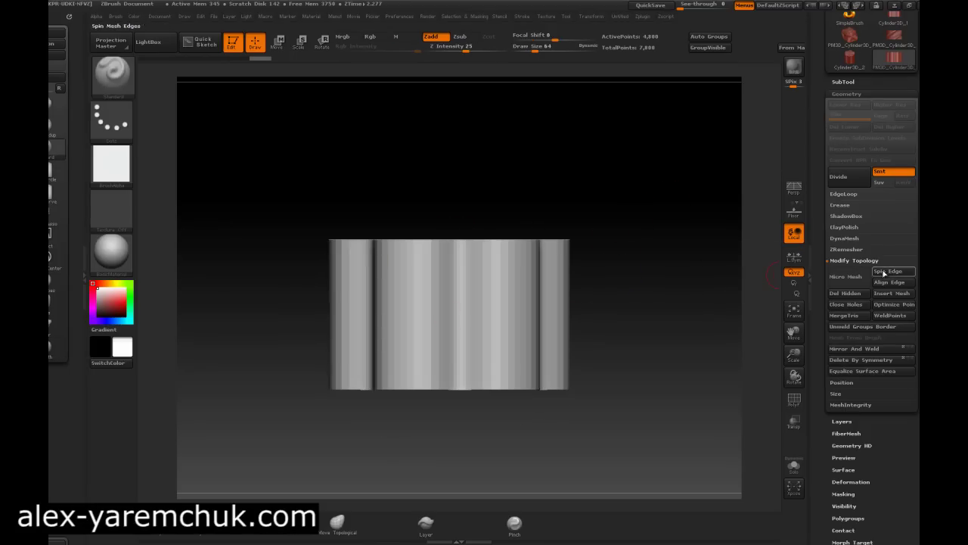
pyautogui.click(844, 292)
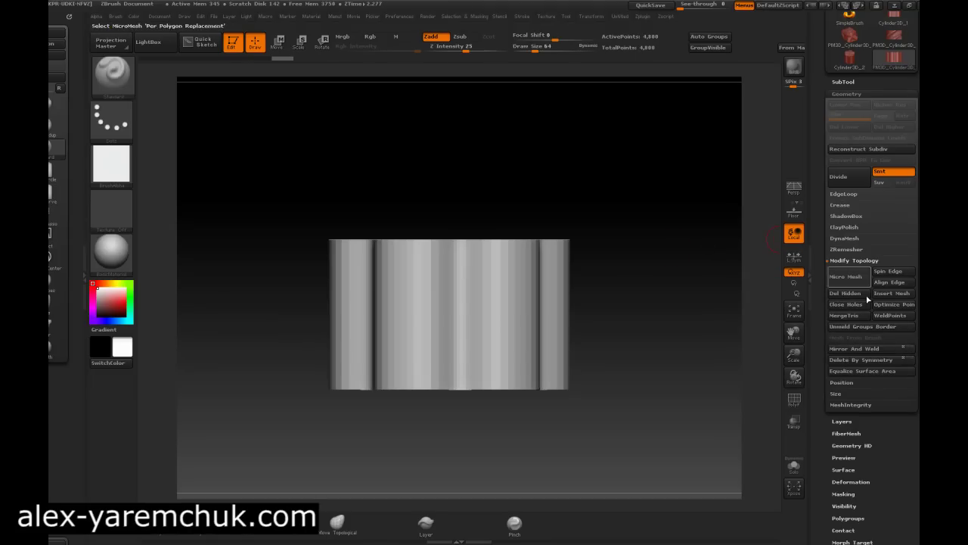
# Apply a strong Twist deformation to the band so its flutes wind diagonally around the vertical axis.
pyautogui.scroll(-3, 848, 323)
pyautogui.click(850, 310)
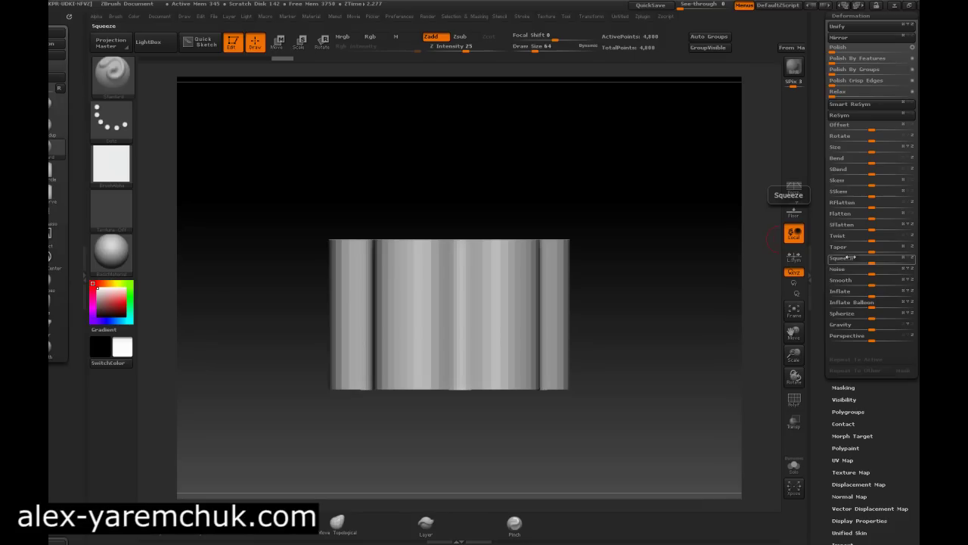
pyautogui.moveTo(872, 240); pyautogui.dragTo(840, 242)
pyautogui.moveTo(634, 265); pyautogui.dragTo(620, 280)
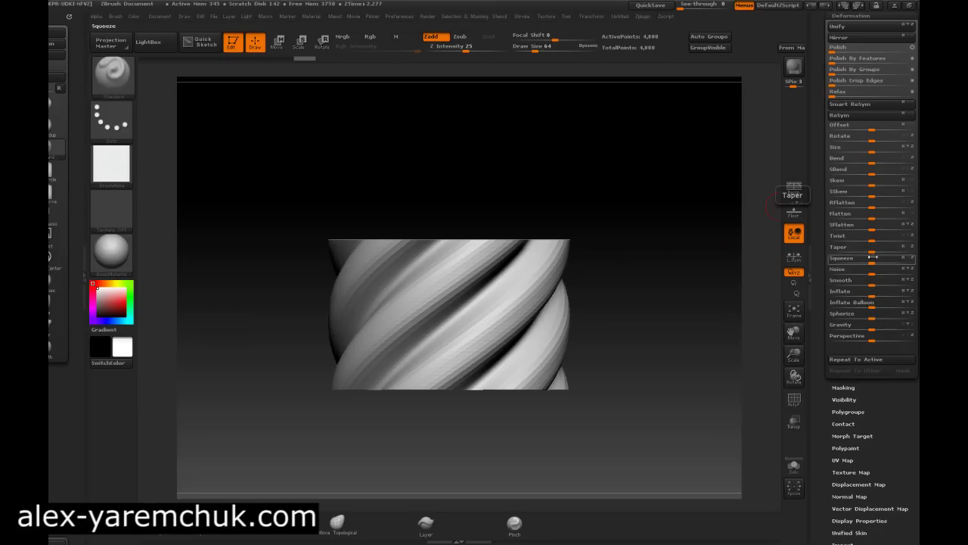
pyautogui.moveTo(871, 240)
pyautogui.mouseDown()
pyautogui.moveTo(854, 239)
pyautogui.moveTo(872, 240)
pyautogui.mouseUp()
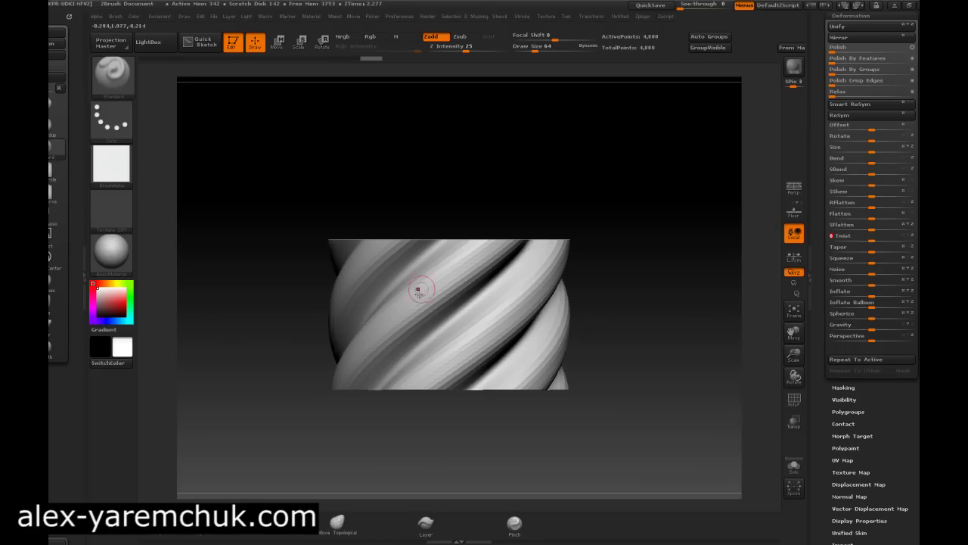
# Set the twisted segment in a straight side view and create a new InsertMesh brush from it.
pyautogui.moveTo(647, 214)
pyautogui.mouseDown()
pyautogui.moveTo(641, 268)
pyautogui.moveTo(665, 268)
pyautogui.moveTo(653, 229)
pyautogui.mouseUp()
pyautogui.keyDown('alt'); pyautogui.moveTo(623, 282); pyautogui.dragTo(589, 293); pyautogui.keyUp('alt')
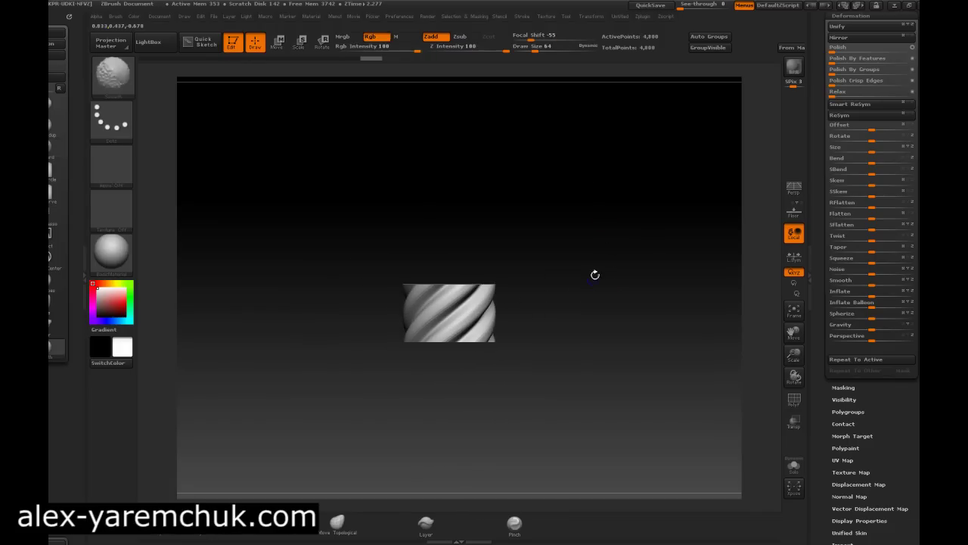
pyautogui.moveTo(821, 123); pyautogui.dragTo(825, 225)
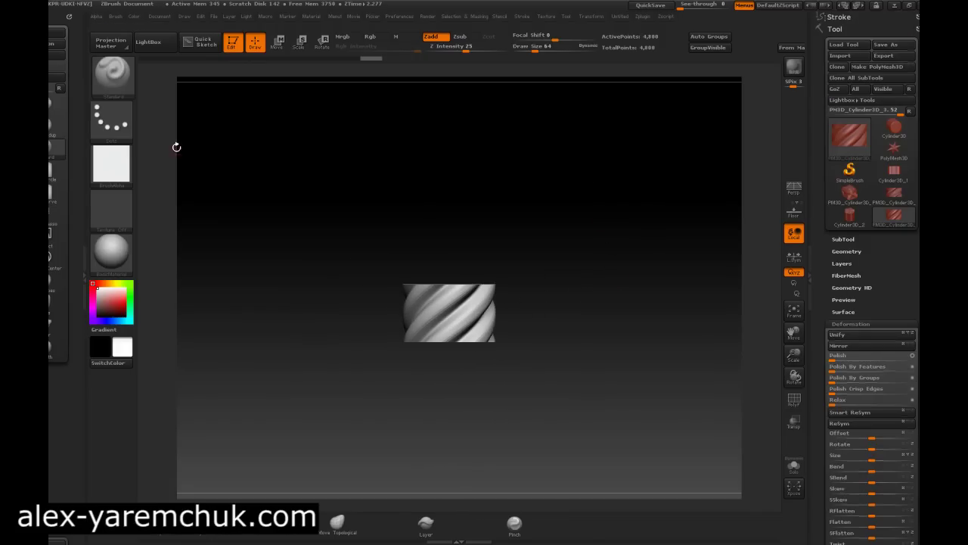
pyautogui.click(116, 16)
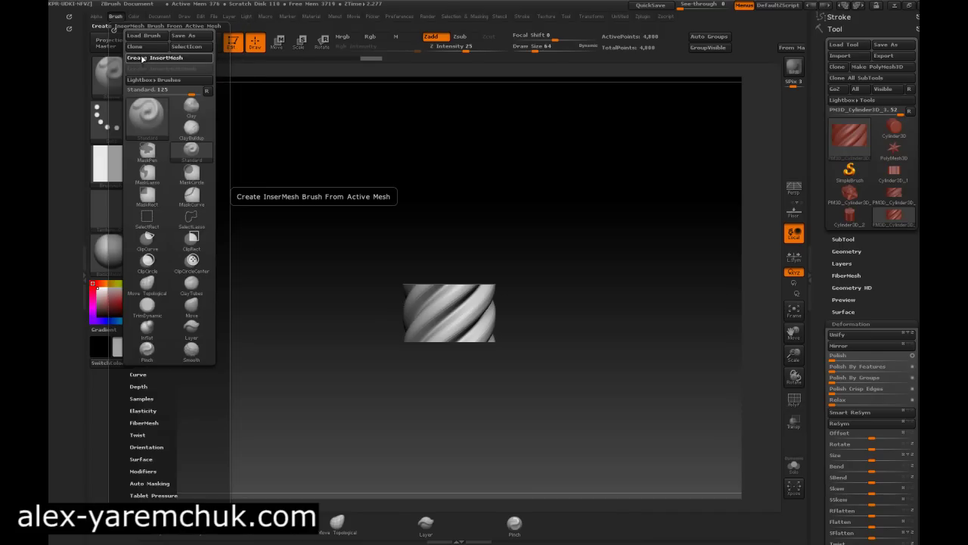
pyautogui.click(142, 58)
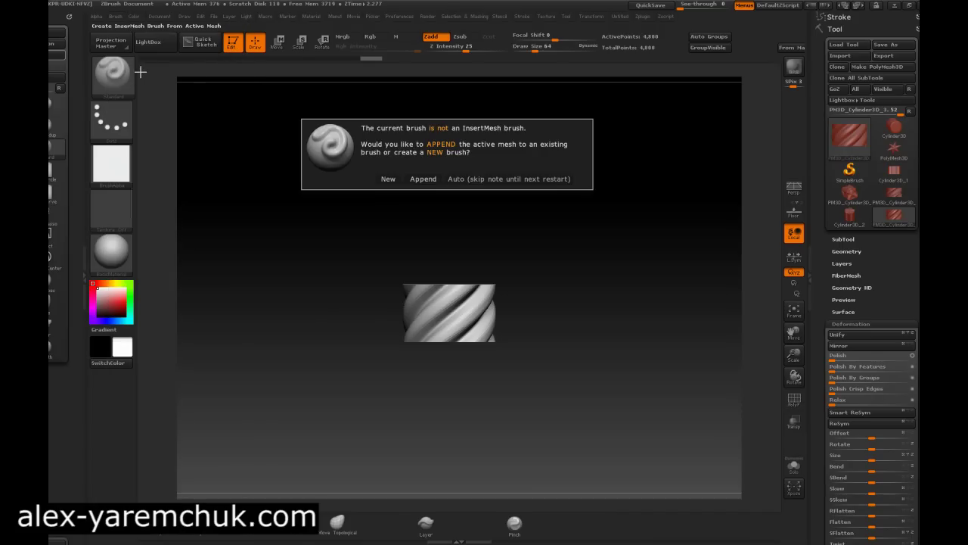
pyautogui.click(387, 180)
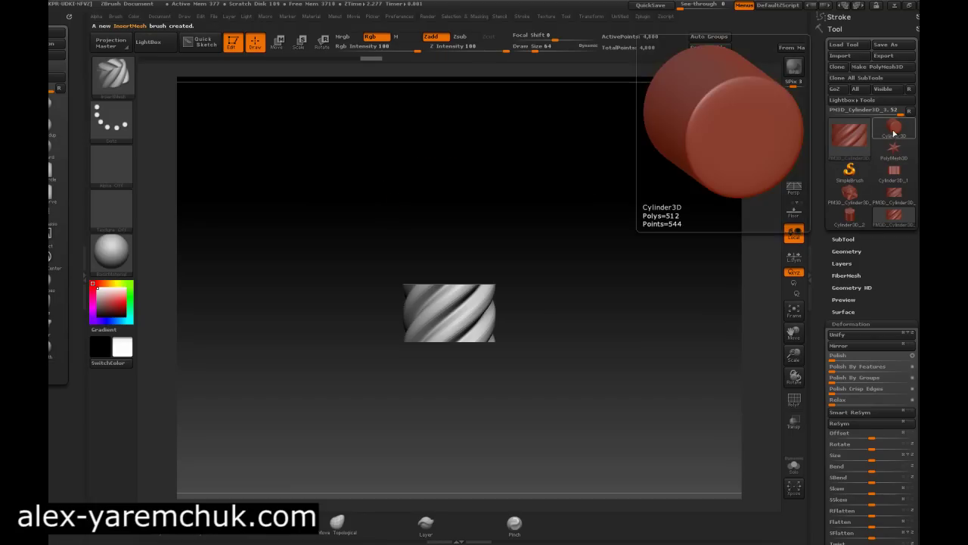
# Switch the active tool to a Sphere3D, enlarge it in view and convert it to a PolyMesh3D.
pyautogui.click(891, 132)
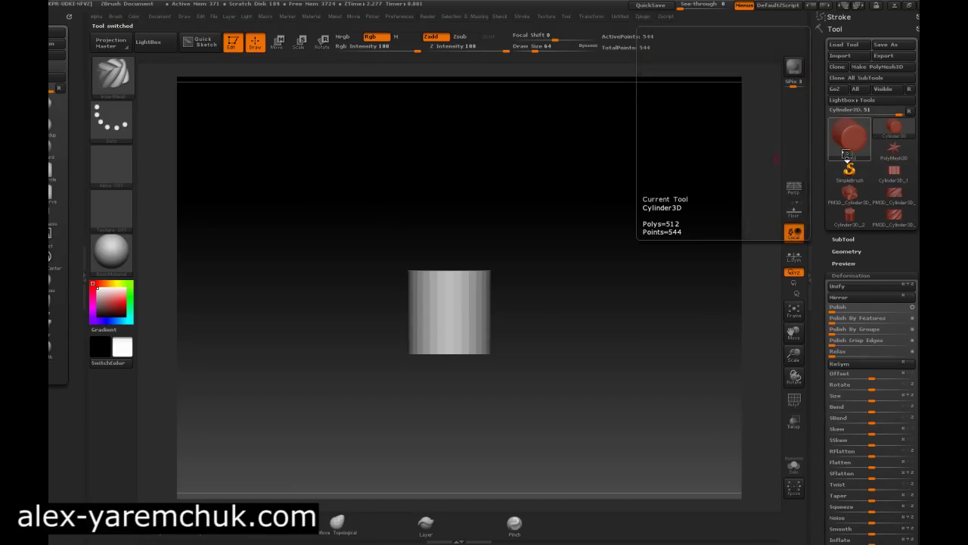
pyautogui.click(861, 151)
pyautogui.click(440, 182)
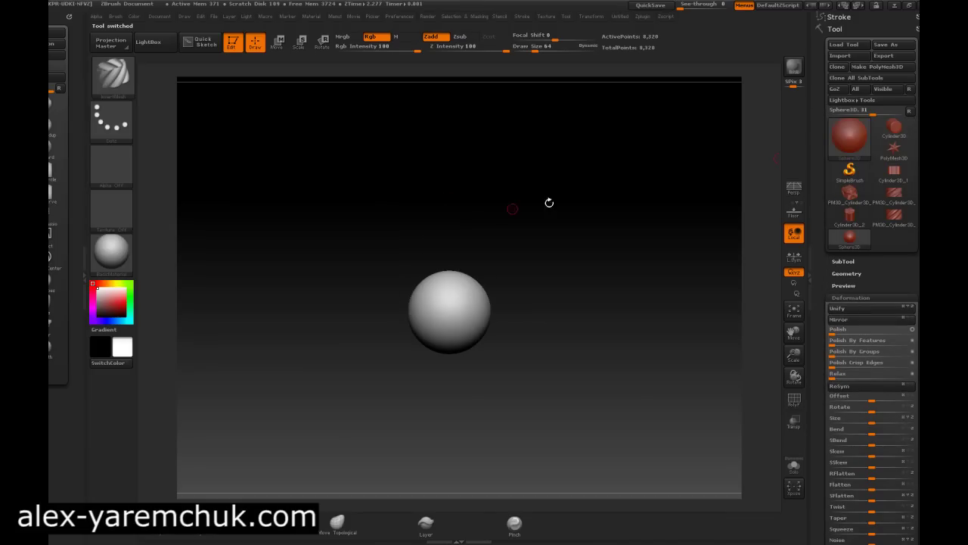
pyautogui.moveTo(540, 243)
pyautogui.mouseDown()
pyautogui.moveTo(520, 234)
pyautogui.moveTo(598, 215)
pyautogui.mouseUp()
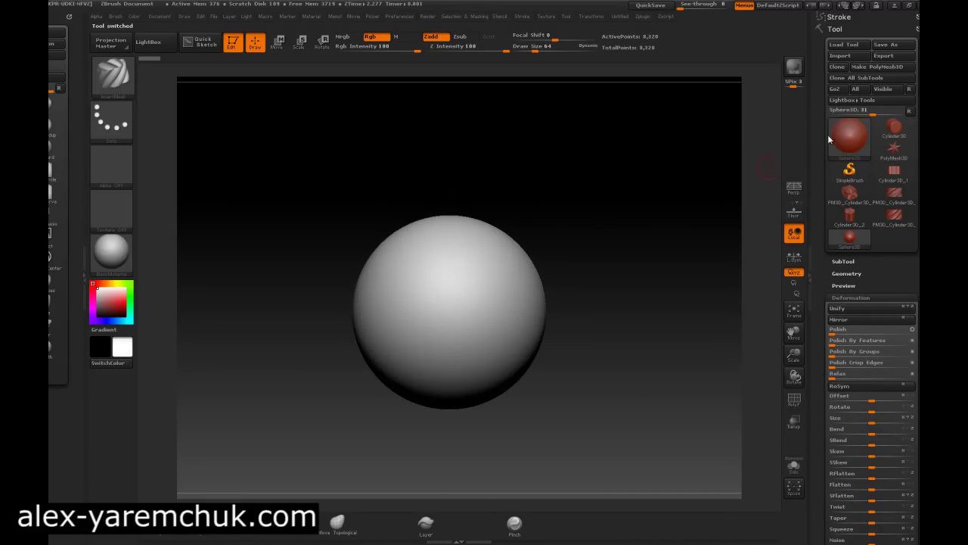
pyautogui.click(879, 67)
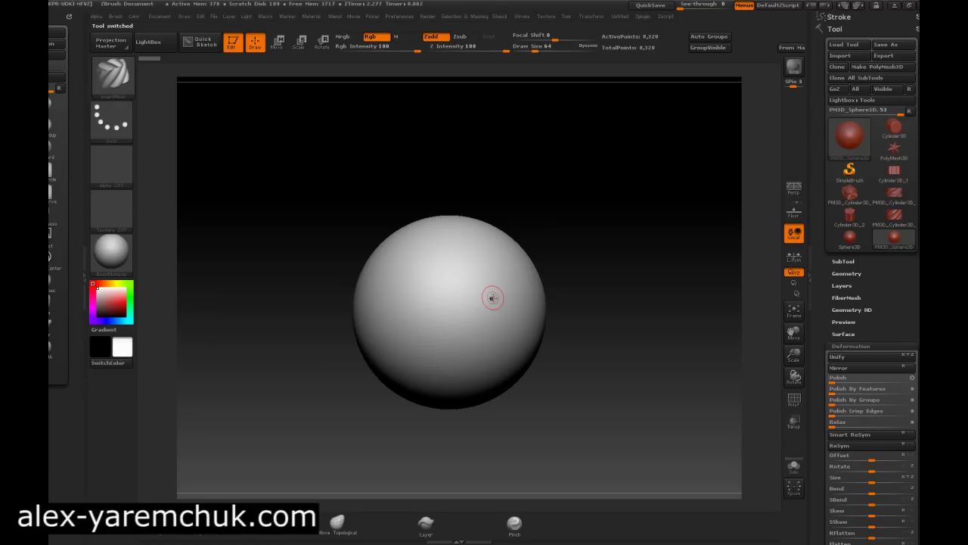
# Try inserting a single twisted segment on the front of the sphere, and undo the insertion.
pyautogui.moveTo(483, 286); pyautogui.dragTo(461, 286)
pyautogui.moveTo(642, 203)
pyautogui.mouseDown()
pyautogui.moveTo(549, 212)
pyautogui.moveTo(607, 207)
pyautogui.moveTo(607, 219)
pyautogui.moveTo(571, 231)
pyautogui.mouseUp()
pyautogui.hotkey('ctrl', 'z')
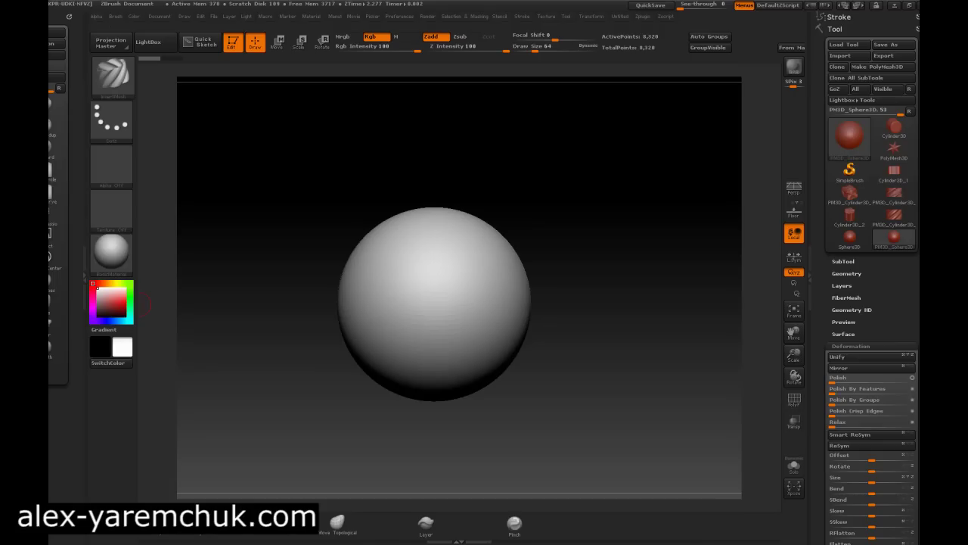
# Turn on Curve Mode for the InsertMesh brush and draw a wavy S-shaped rope across the sphere's front.
pyautogui.moveTo(59, 439); pyautogui.dragTo(59, 227)
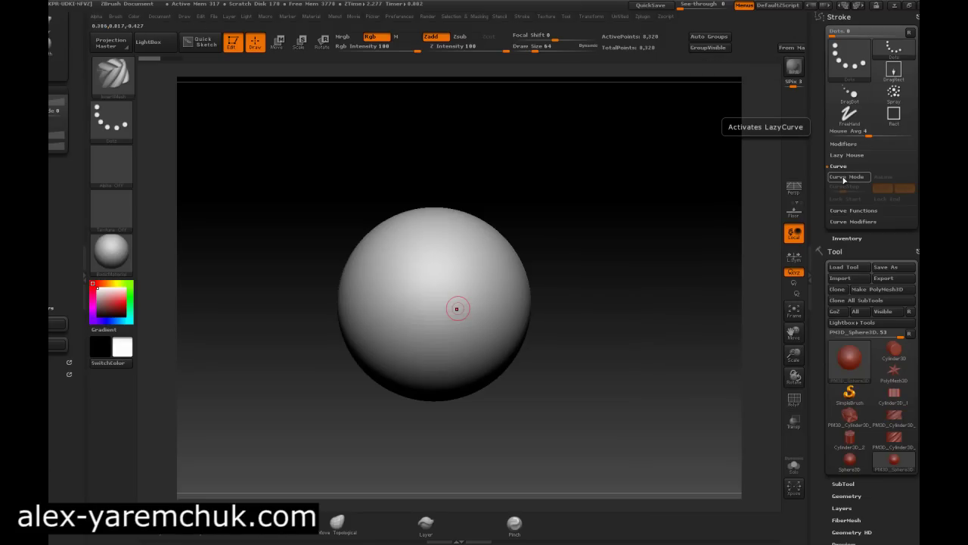
pyautogui.click(840, 180)
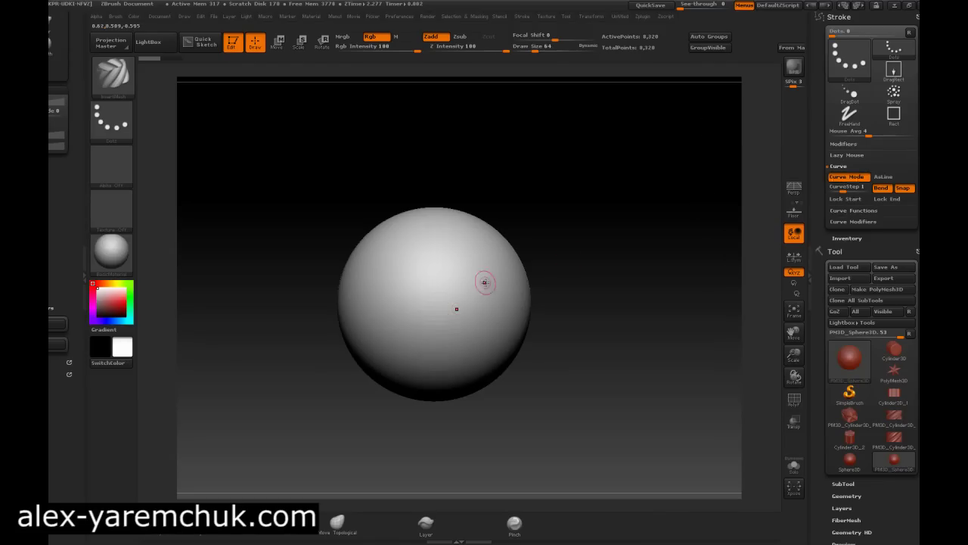
pyautogui.moveTo(394, 325); pyautogui.dragTo(487, 232)
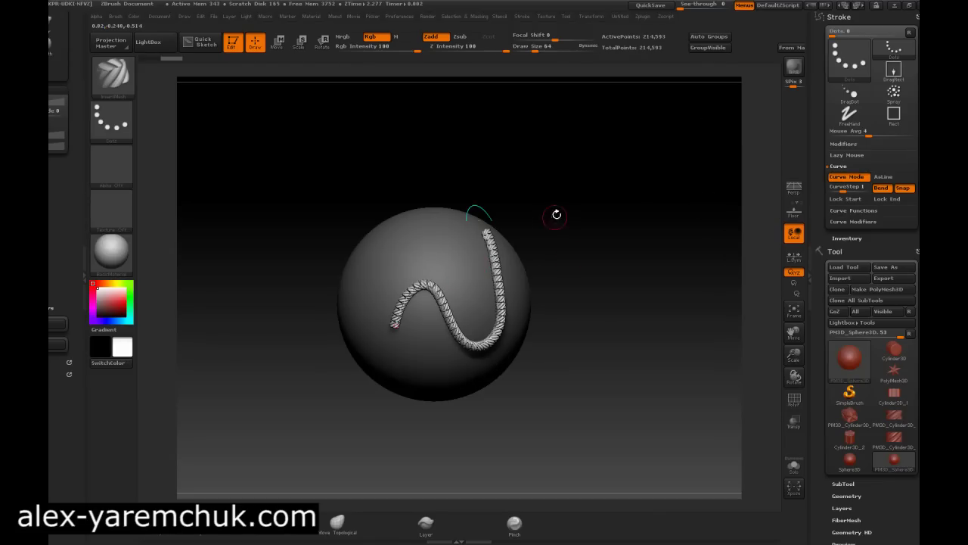
pyautogui.keyDown('alt'); pyautogui.moveTo(557, 215); pyautogui.dragTo(555, 317); pyautogui.keyUp('alt')
pyautogui.click(281, 389)
pyautogui.moveTo(217, 413); pyautogui.dragTo(449, 194)
pyautogui.press('f')
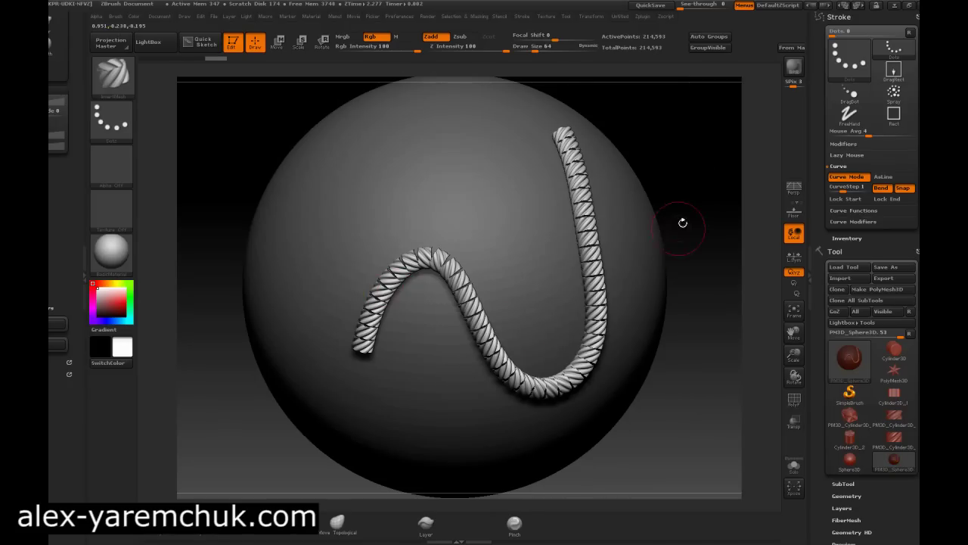
pyautogui.moveTo(673, 162); pyautogui.dragTo(561, 199)
pyautogui.moveTo(205, 371); pyautogui.dragTo(144, 326)
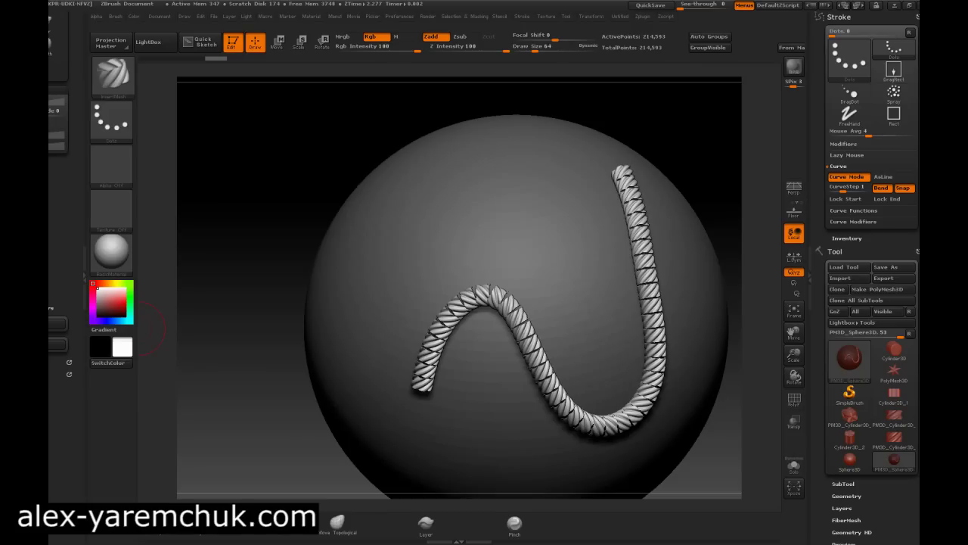
# Resize the program window so the brush modifiers are fully accessible, and enable Stretch for the InsertMesh brush.
pyautogui.moveTo(55, 233); pyautogui.dragTo(54, 260)
pyautogui.click(53, 272)
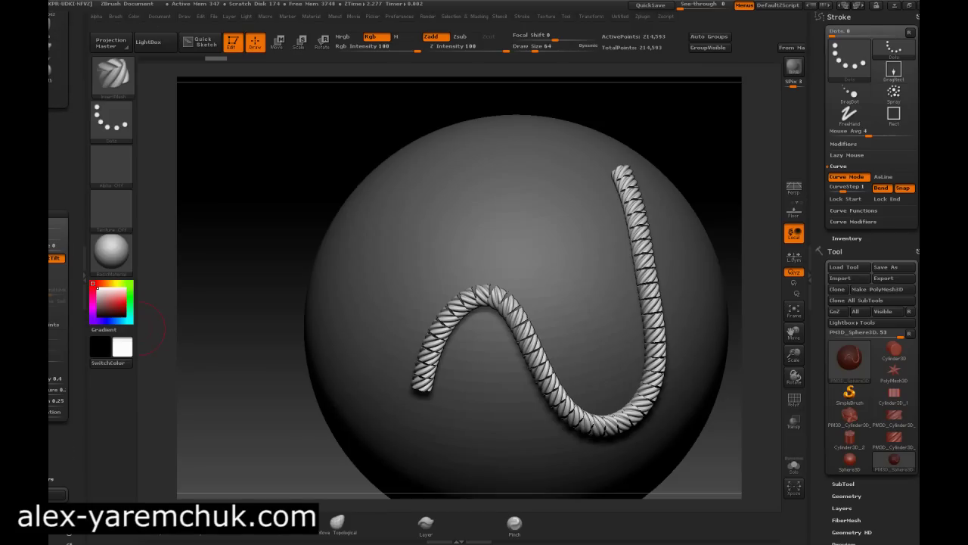
pyautogui.click(909, 6)
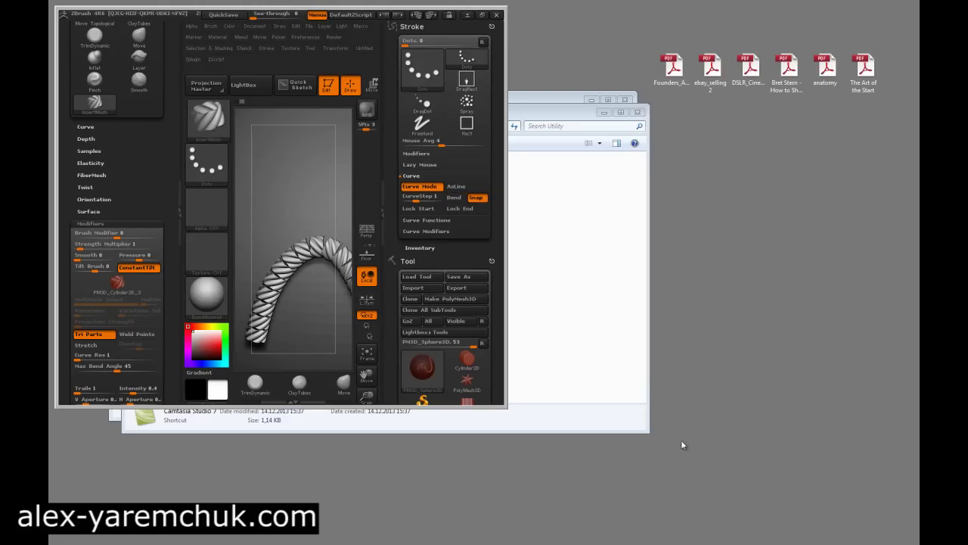
pyautogui.moveTo(507, 418); pyautogui.dragTo(903, 535)
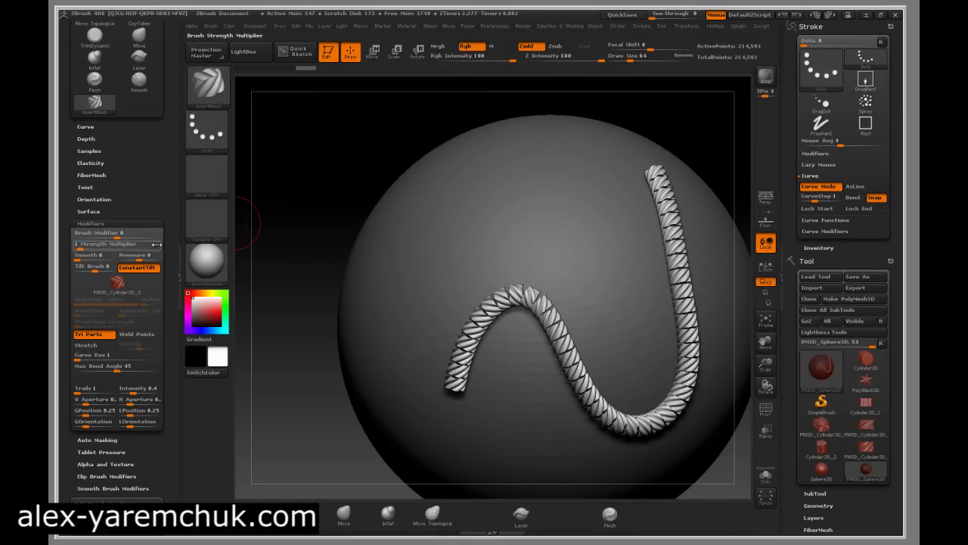
pyautogui.scroll(-2, 168, 299)
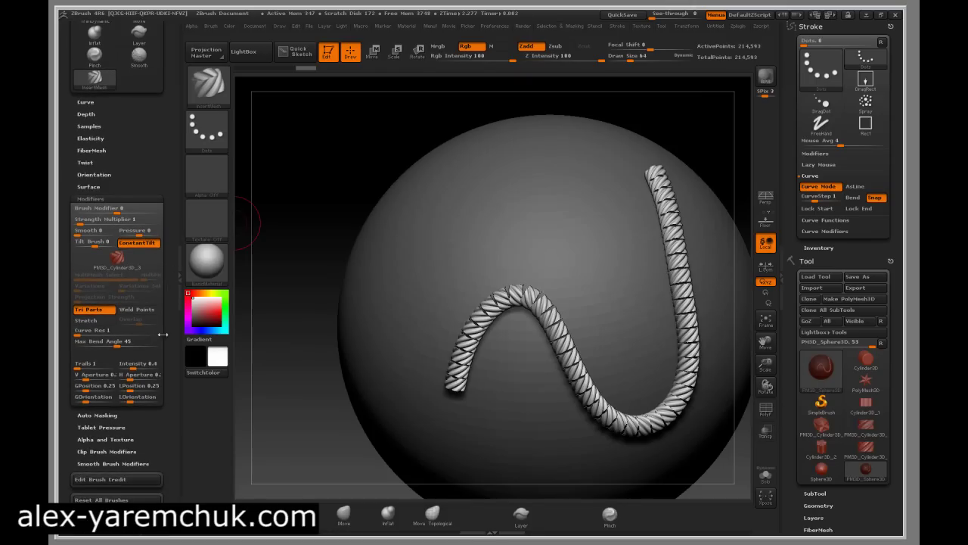
pyautogui.scroll(2, 165, 334)
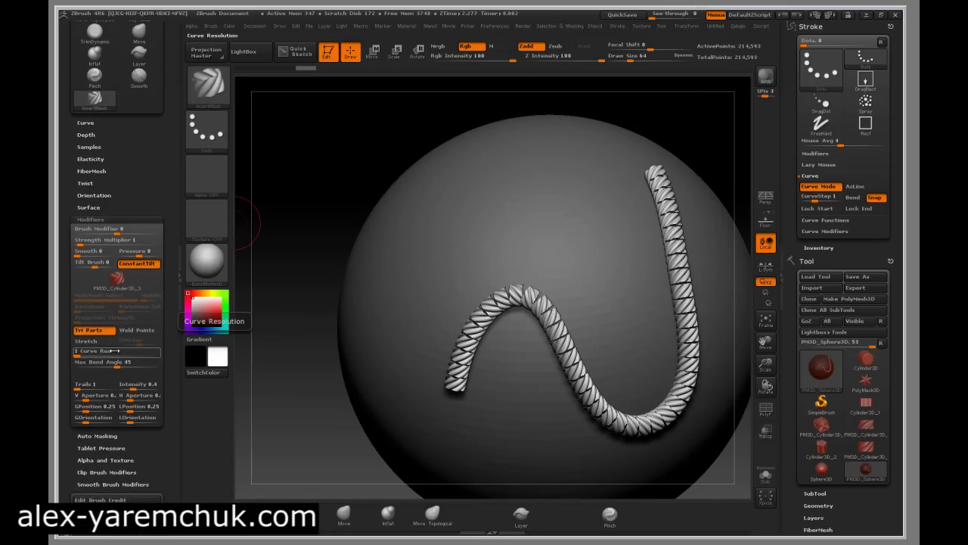
pyautogui.click(90, 344)
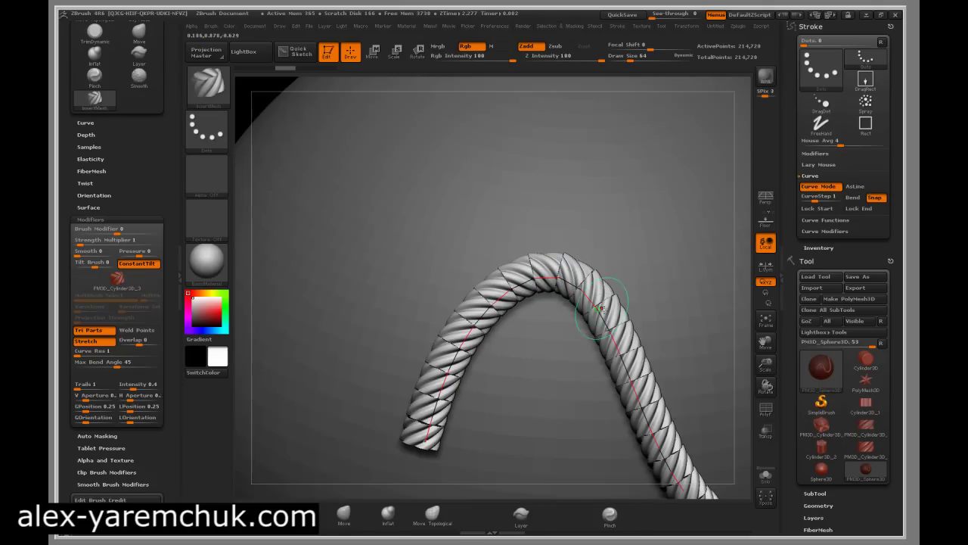
# Examine the joints between the stretched rope segments around the bend from several angles.
pyautogui.click(405, 357)
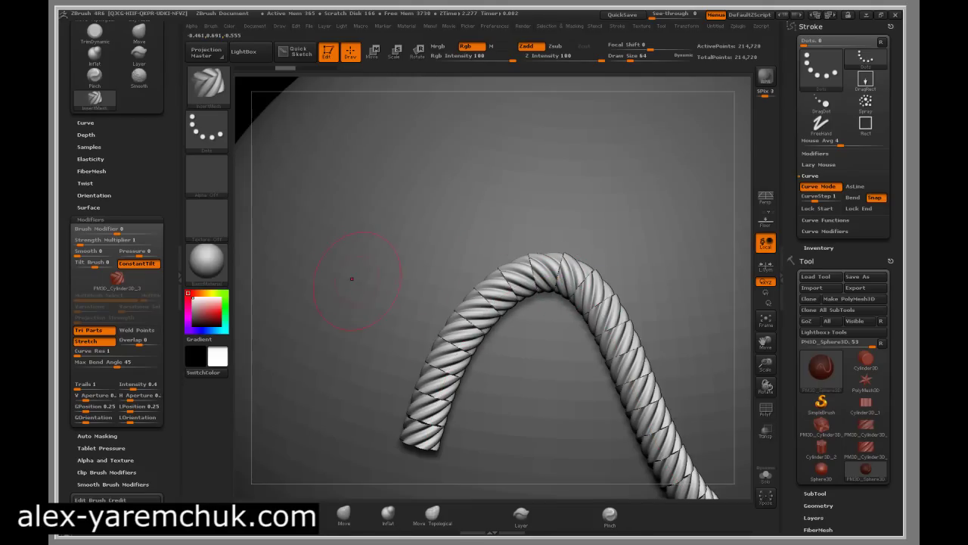
pyautogui.moveTo(248, 126); pyautogui.dragTo(477, 330)
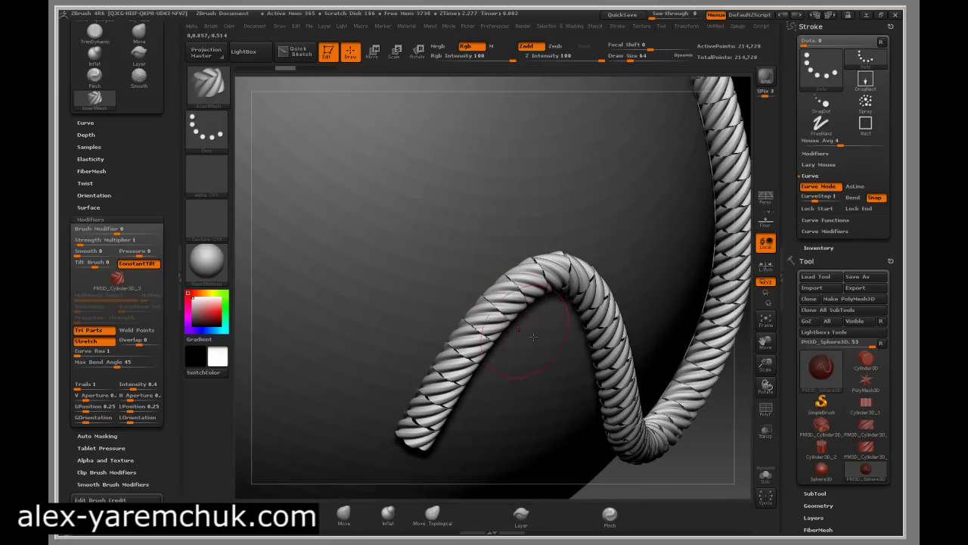
pyautogui.moveTo(652, 346); pyautogui.dragTo(484, 311)
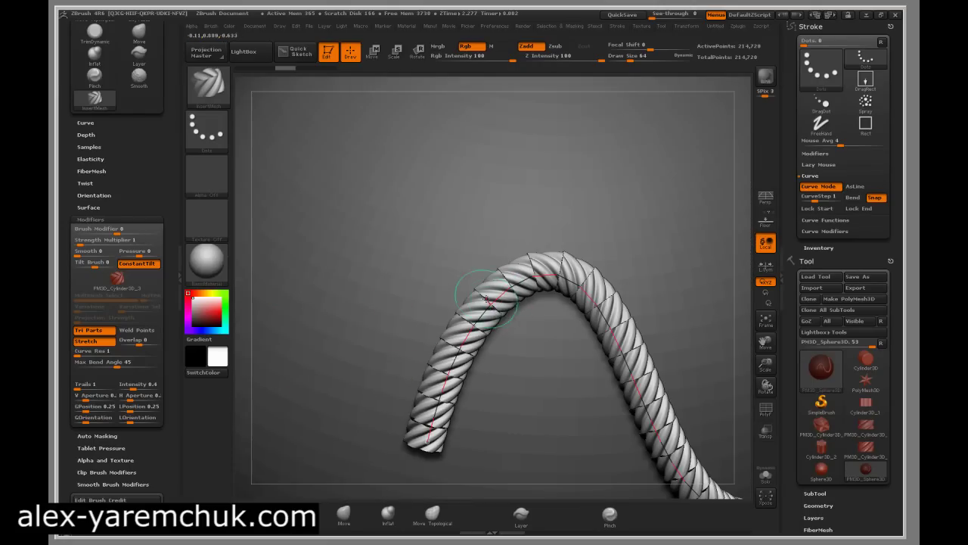
pyautogui.moveTo(454, 264); pyautogui.dragTo(748, 305)
pyautogui.moveTo(745, 351)
pyautogui.mouseDown()
pyautogui.moveTo(654, 228)
pyautogui.moveTo(654, 372)
pyautogui.mouseUp()
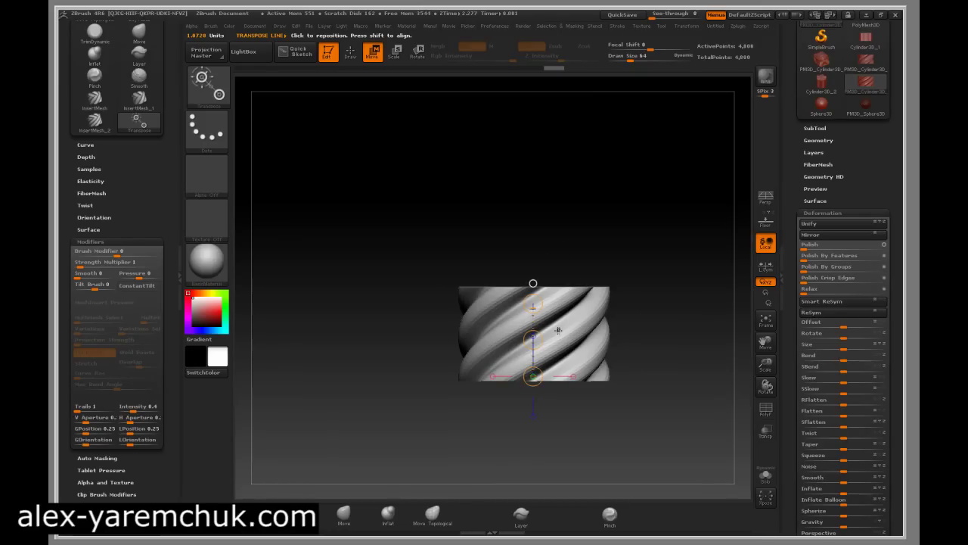
# Try duplicating the twisted segment upward, undo the copy, and redraw a vertical transpose line through the segment's middle.
pyautogui.keyDown('ctrl'); pyautogui.moveTo(533, 340); pyautogui.dragTo(539, 260); pyautogui.keyUp('ctrl')
pyautogui.hotkey('ctrl', 'z')
pyautogui.moveTo(486, 320); pyautogui.dragTo(577, 356)
pyautogui.moveTo(529, 301); pyautogui.dragTo(538, 277)
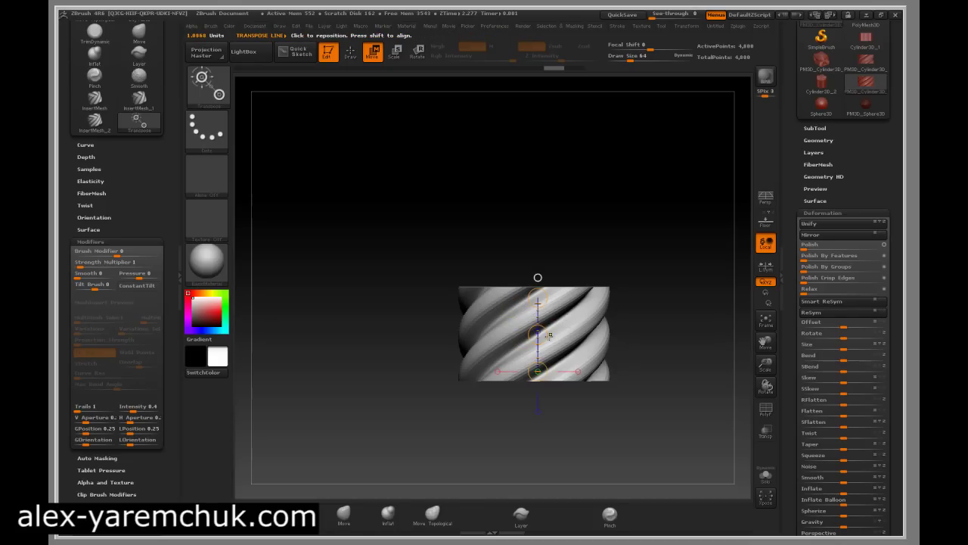
# Try placing a copy of the twisted segment directly above it and another to its side, undoing each copy.
pyautogui.keyDown('ctrl'); pyautogui.moveTo(540, 335); pyautogui.dragTo(530, 237); pyautogui.keyUp('ctrl')
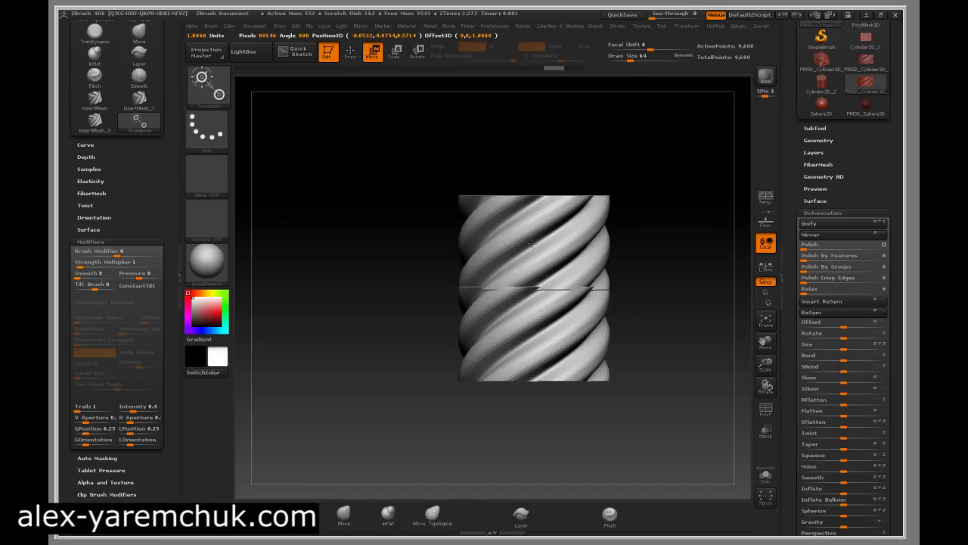
pyautogui.moveTo(532, 240); pyautogui.dragTo(531, 237)
pyautogui.hotkey('ctrl', 'z')
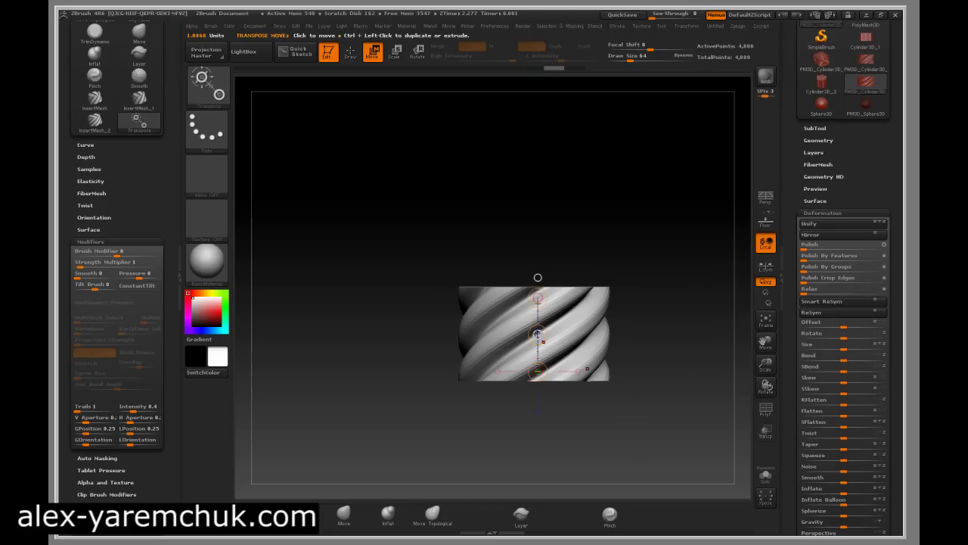
pyautogui.keyDown('ctrl'); pyautogui.moveTo(538, 334); pyautogui.dragTo(375, 304); pyautogui.keyUp('ctrl')
pyautogui.hotkey('ctrl', 'z')
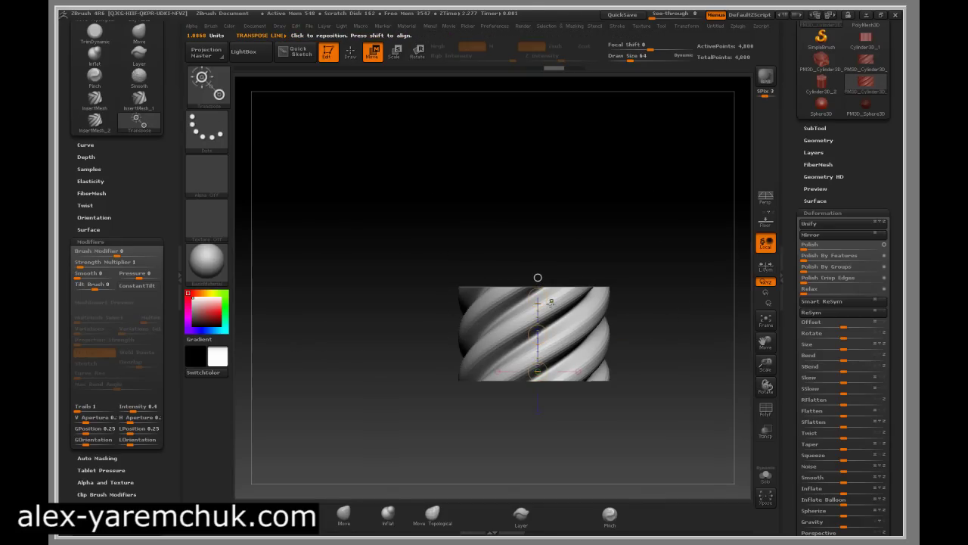
# Try duplicating the twisted segment upward along the transpose line, undoing each attempt.
pyautogui.keyDown('ctrl'); pyautogui.moveTo(538, 335); pyautogui.dragTo(533, 237); pyautogui.keyUp('ctrl')
pyautogui.hotkey('ctrl', 'z')
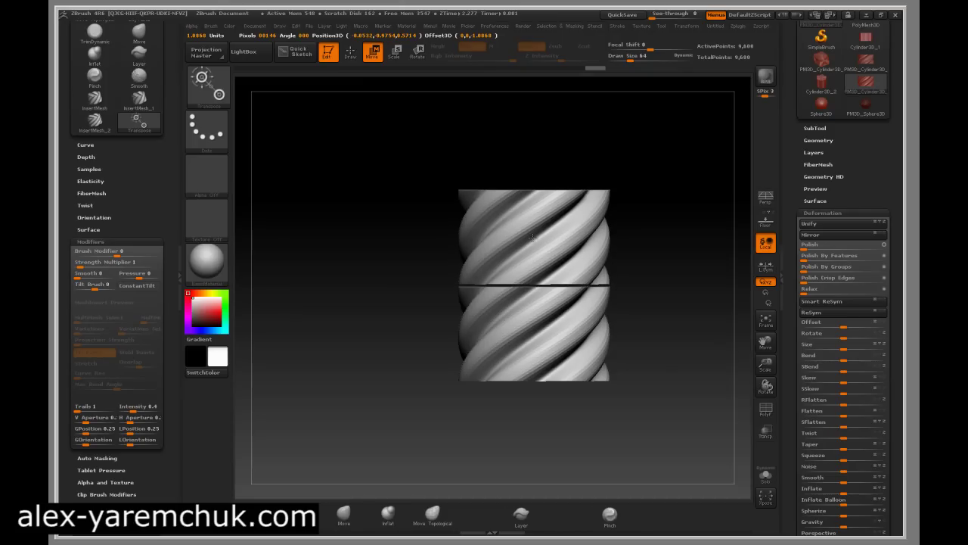
pyautogui.keyDown('ctrl'); pyautogui.moveTo(531, 238); pyautogui.dragTo(532, 242); pyautogui.keyUp('ctrl')
pyautogui.hotkey('ctrl', 'z')
# Create a new InsertMesh brush from the twisted segment and enable Curve Mode for its stroke.
pyautogui.press('q')
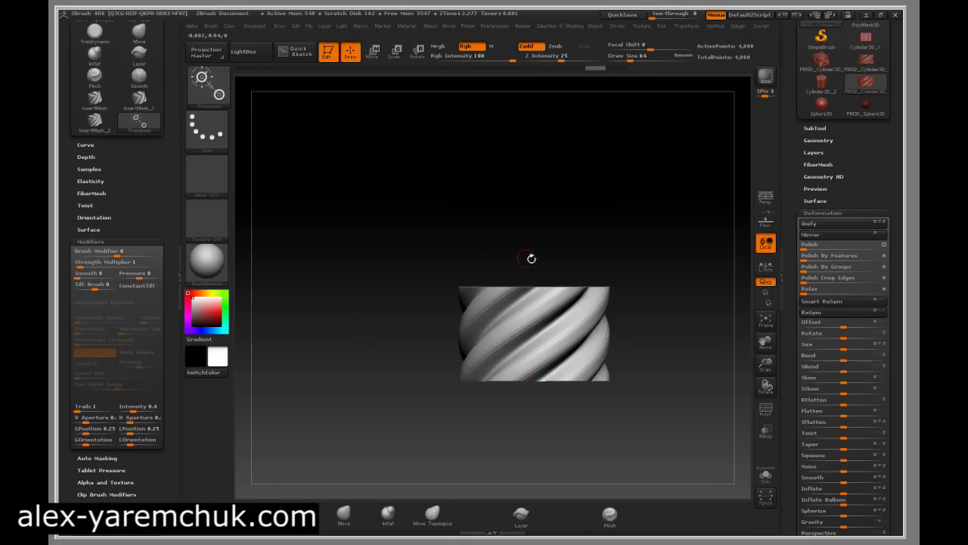
pyautogui.click(211, 26)
pyautogui.click(247, 70)
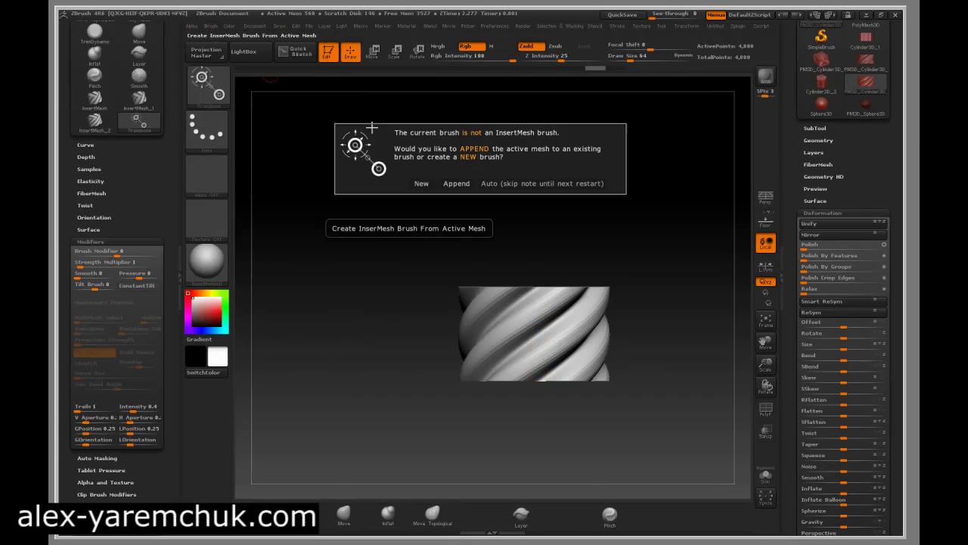
pyautogui.click(419, 184)
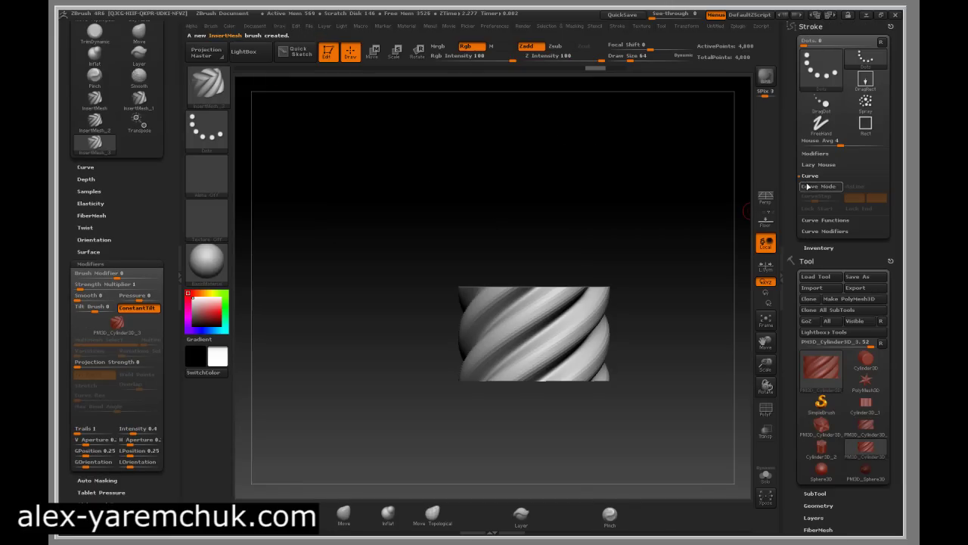
pyautogui.click(808, 189)
# Switch to the PolyMesh sphere, clear its mask, and draw an S-shaped rope curve across its front.
pyautogui.click(834, 475)
pyautogui.moveTo(603, 270); pyautogui.dragTo(530, 292)
pyautogui.keyDown('alt'); pyautogui.moveTo(637, 281); pyautogui.dragTo(670, 340); pyautogui.keyUp('alt')
pyautogui.keyDown('alt'); pyautogui.moveTo(663, 432); pyautogui.dragTo(590, 445); pyautogui.keyUp('alt')
pyautogui.keyDown('ctrl'); pyautogui.click(672, 365); pyautogui.keyUp('ctrl')
pyautogui.moveTo(670, 293)
pyautogui.mouseDown()
pyautogui.moveTo(669, 280)
pyautogui.moveTo(430, 311)
pyautogui.mouseUp()
pyautogui.moveTo(517, 388); pyautogui.dragTo(532, 226)
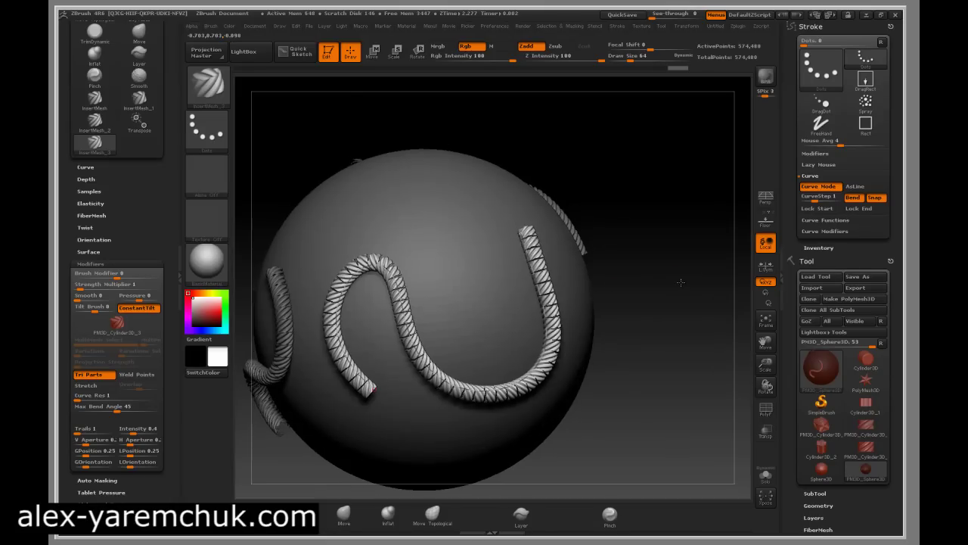
# Enable Stretch for the rope brush, set its Overlap to -0.02, and update the rope along the curve.
pyautogui.moveTo(681, 284)
pyautogui.keyDown('alt'); pyautogui.mouseDown()
pyautogui.moveTo(698, 340)
pyautogui.moveTo(539, 297)
pyautogui.mouseUp(); pyautogui.keyUp('alt')
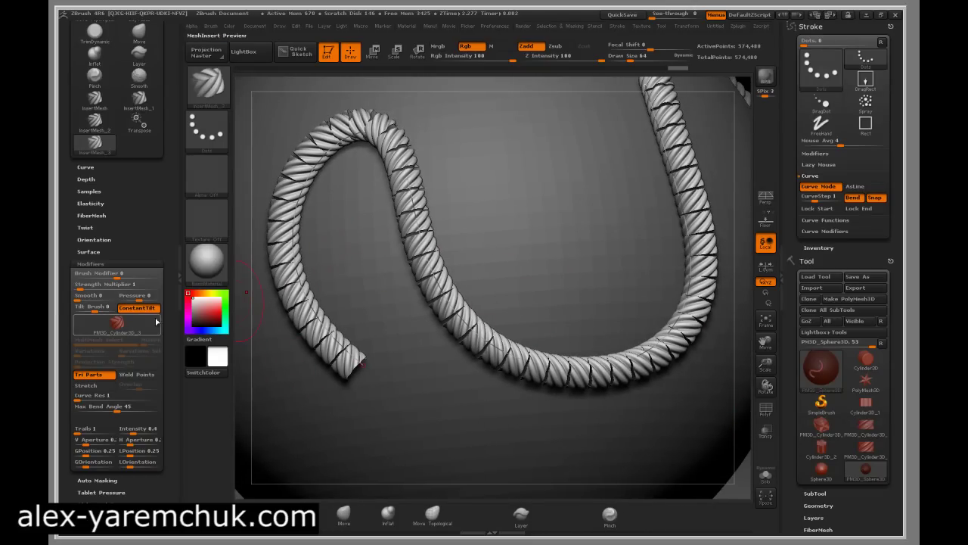
pyautogui.click(92, 386)
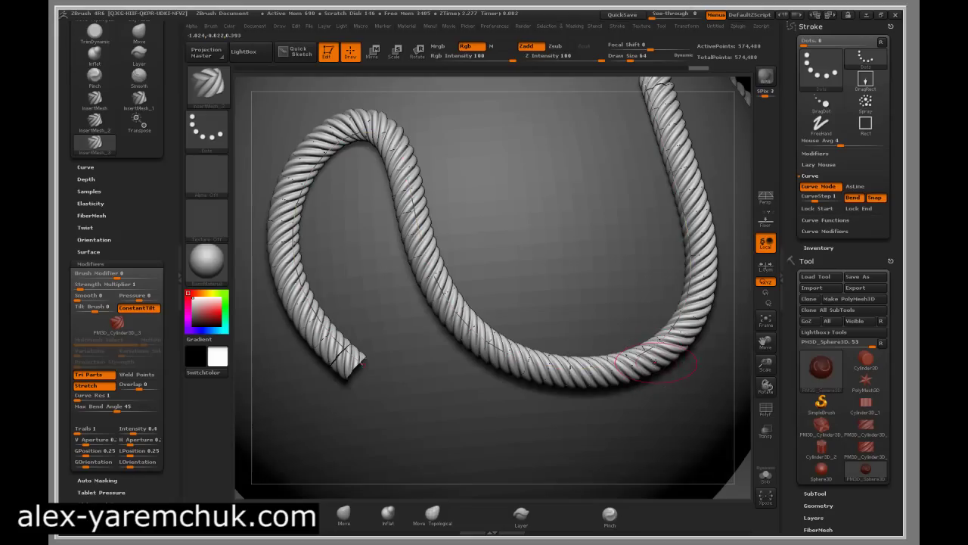
pyautogui.keyDown('alt'); pyautogui.moveTo(741, 357); pyautogui.dragTo(711, 408); pyautogui.keyUp('alt')
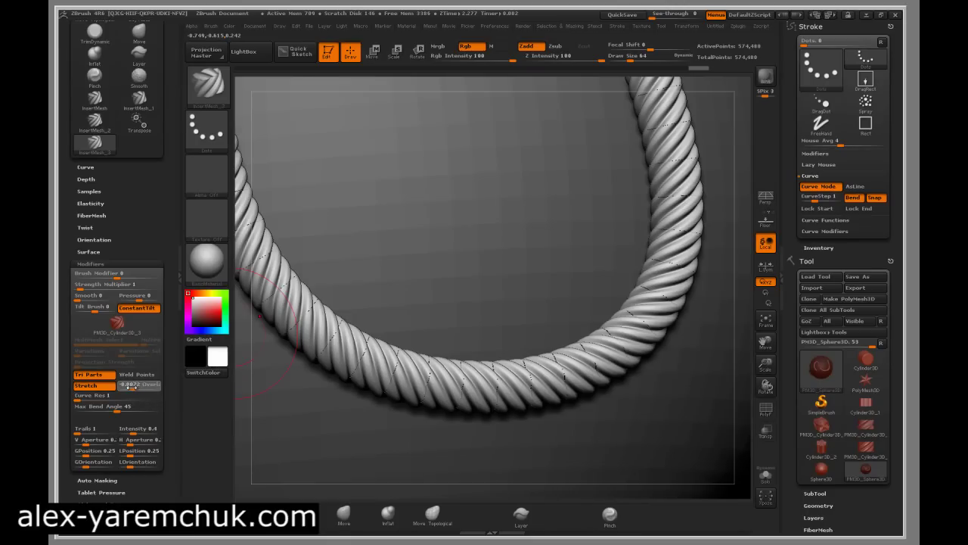
pyautogui.click(413, 373)
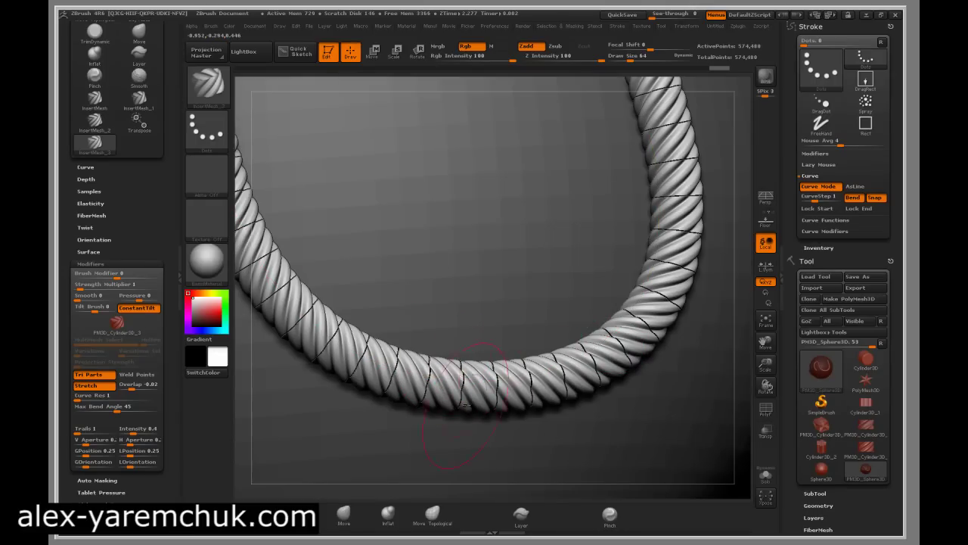
pyautogui.moveTo(459, 367); pyautogui.dragTo(464, 368)
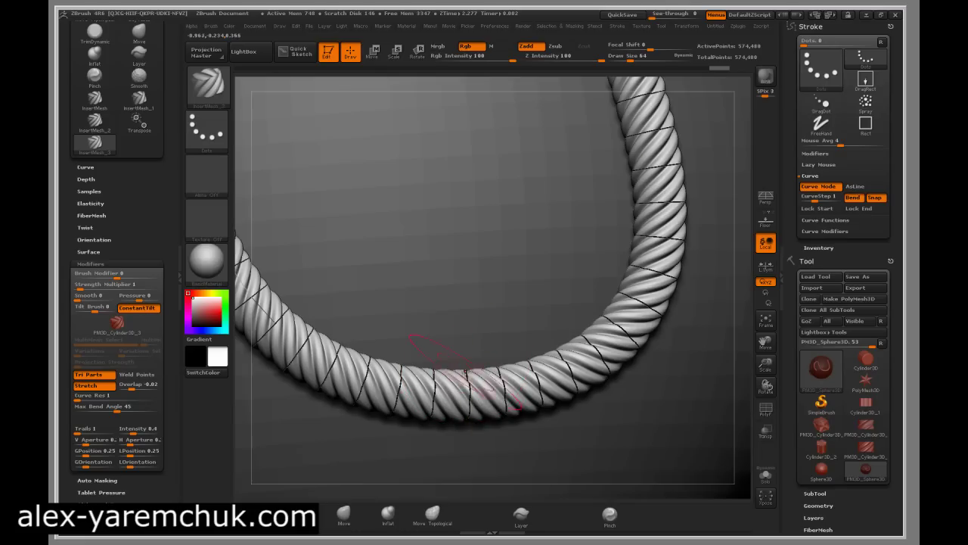
pyautogui.moveTo(468, 412); pyautogui.dragTo(685, 356, button='right')
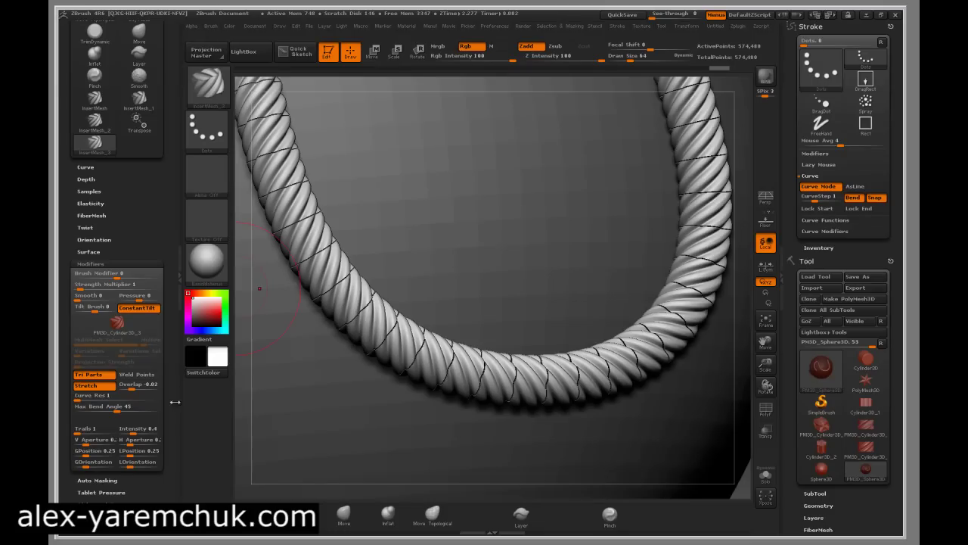
# Enable Weld Points for the rope brush, update the drawn curve, and check the joints from several angles.
pyautogui.click(135, 374)
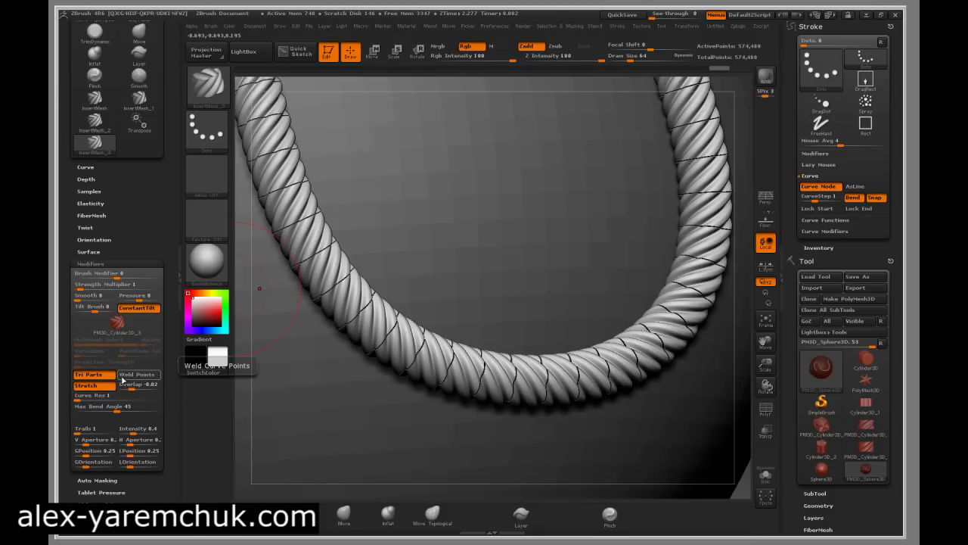
pyautogui.click(490, 373)
pyautogui.moveTo(737, 368); pyautogui.dragTo(593, 368)
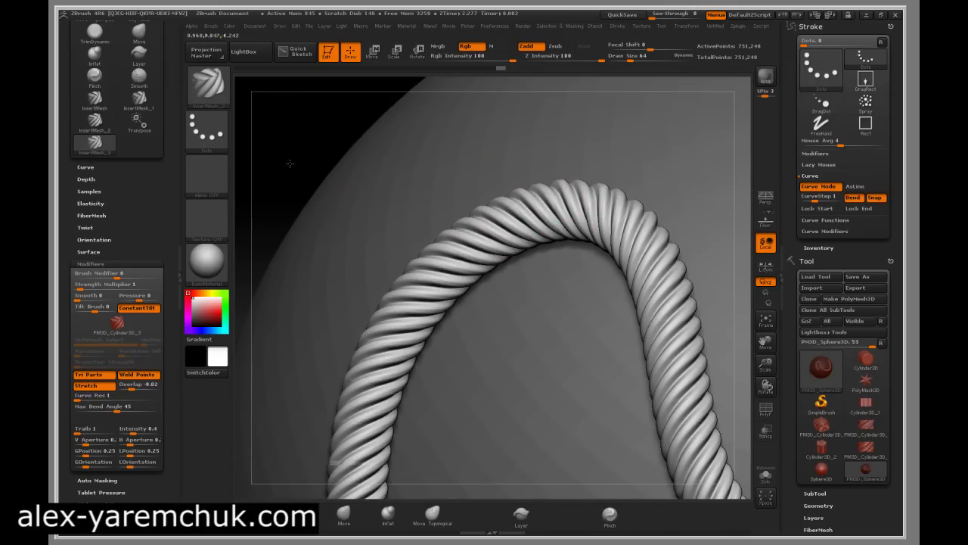
pyautogui.moveTo(452, 178); pyautogui.dragTo(512, 195)
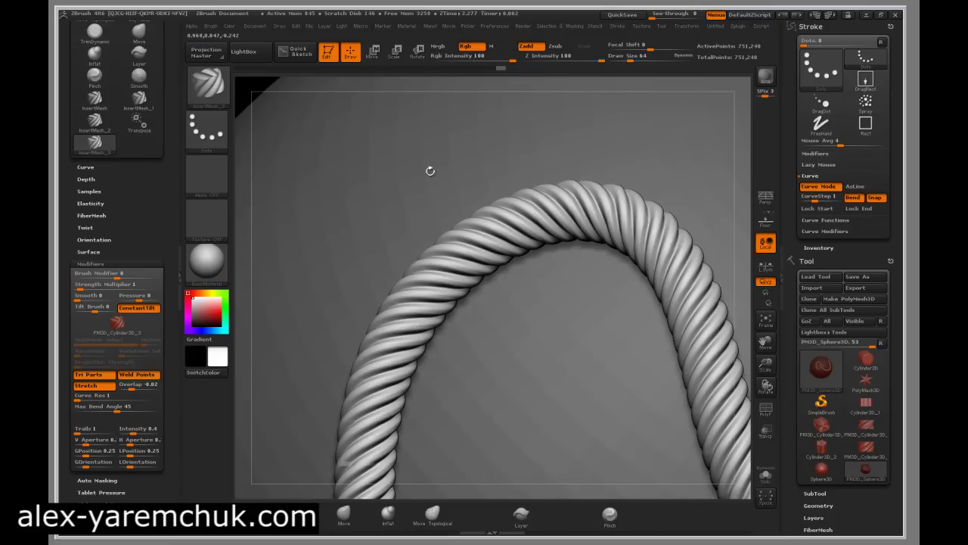
pyautogui.moveTo(739, 280); pyautogui.dragTo(727, 322)
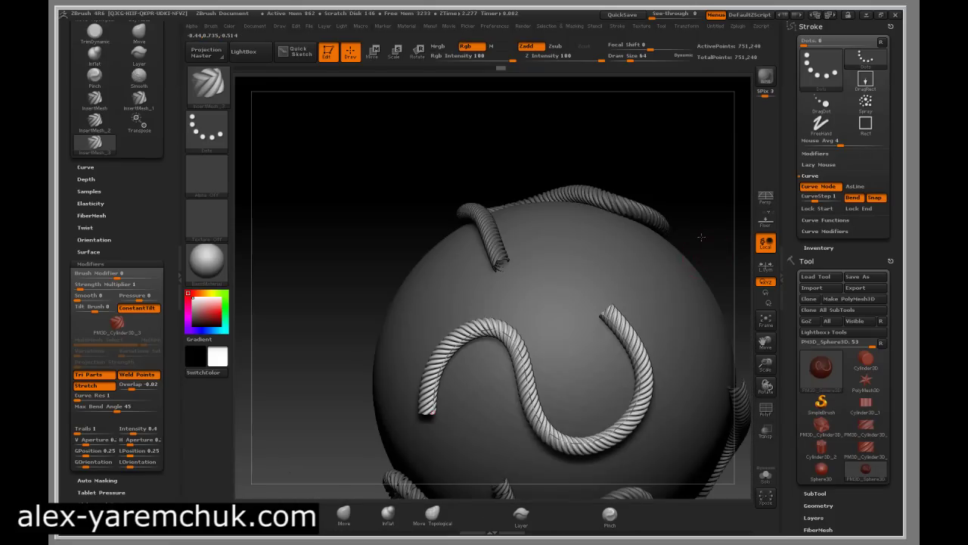
pyautogui.moveTo(707, 241); pyautogui.dragTo(702, 236)
pyautogui.keyDown('alt'); pyautogui.moveTo(718, 152); pyautogui.dragTo(627, 248); pyautogui.keyUp('alt')
pyautogui.moveTo(678, 264)
pyautogui.keyDown('alt'); pyautogui.mouseDown()
pyautogui.moveTo(642, 199)
pyautogui.moveTo(626, 317)
pyautogui.moveTo(614, 195)
pyautogui.mouseUp(); pyautogui.keyUp('alt')
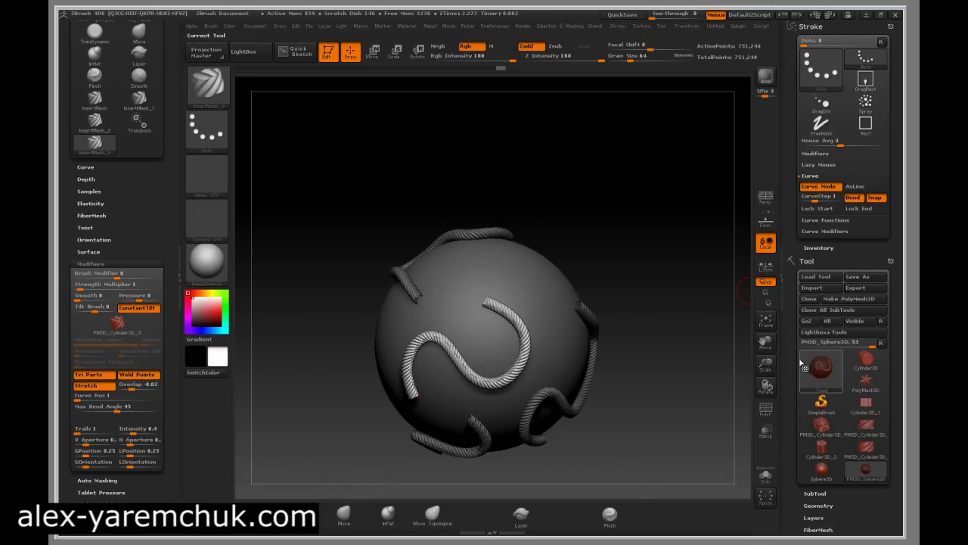
# Switch to the Cylinder3D primitive and set its HDivide to 3 to make a three-sided prism.
pyautogui.scroll(-5, 832, 303)
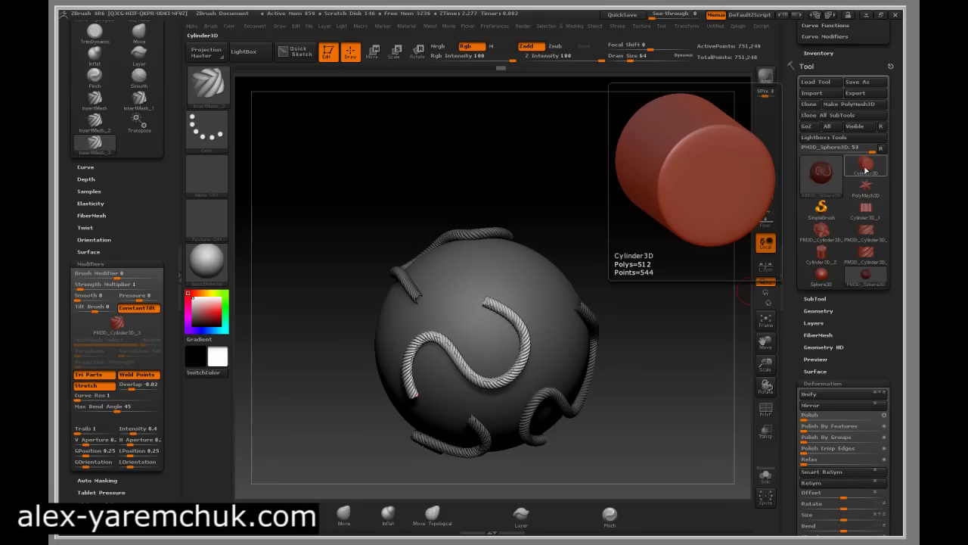
pyautogui.click(867, 168)
pyautogui.moveTo(654, 366); pyautogui.dragTo(655, 332)
pyautogui.scroll(-10, 797, 321)
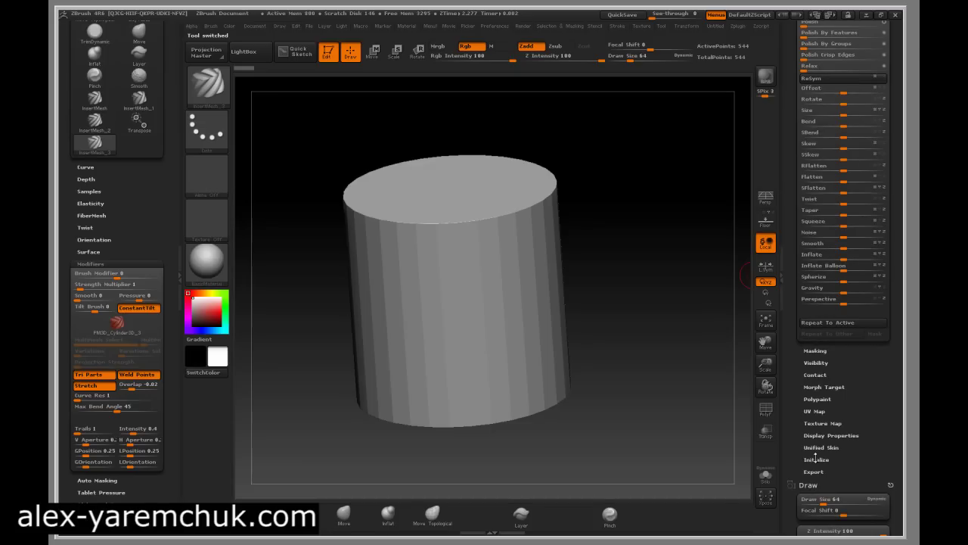
pyautogui.click(815, 460)
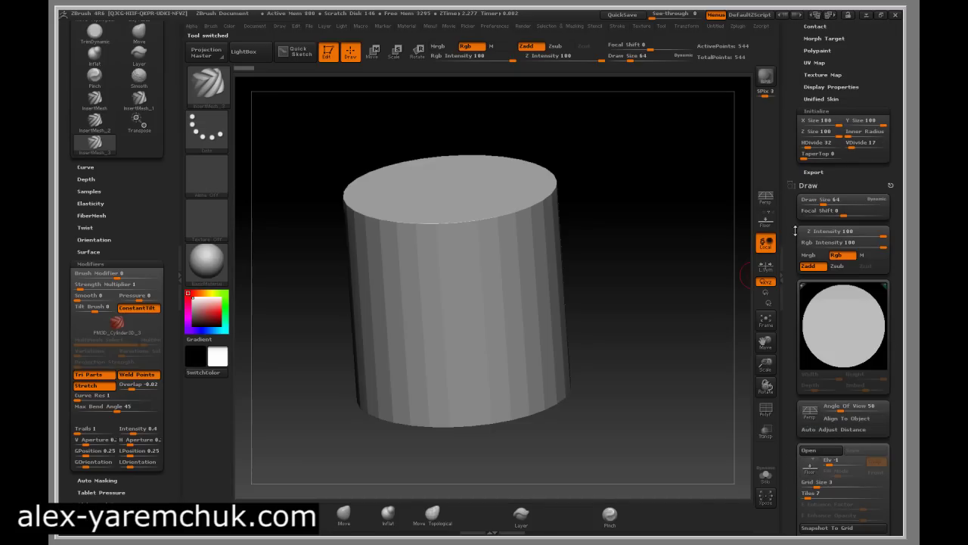
pyautogui.scroll(5, 795, 232)
pyautogui.moveTo(817, 280); pyautogui.dragTo(653, 319)
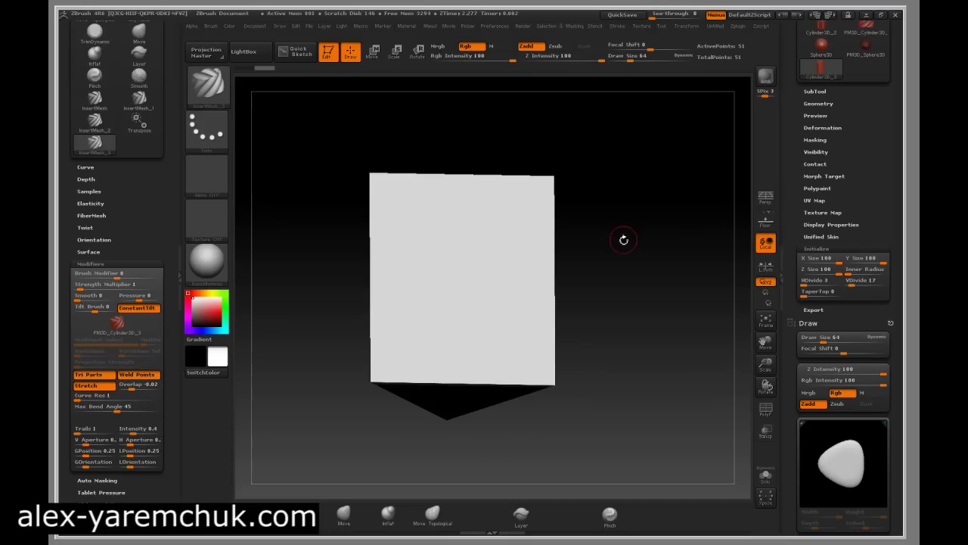
pyautogui.moveTo(622, 243); pyautogui.dragTo(642, 285)
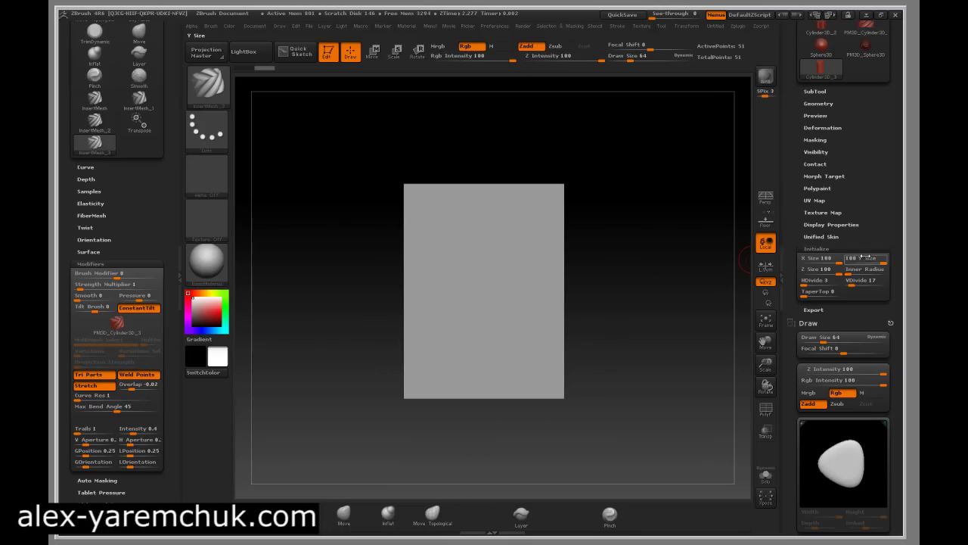
# Slim the three-sided prism by setting Z Size to 61 and X Size to 50, and reducing its Y Size.
pyautogui.moveTo(838, 273); pyautogui.dragTo(826, 273)
pyautogui.moveTo(839, 262); pyautogui.dragTo(821, 262)
pyautogui.click(822, 262)
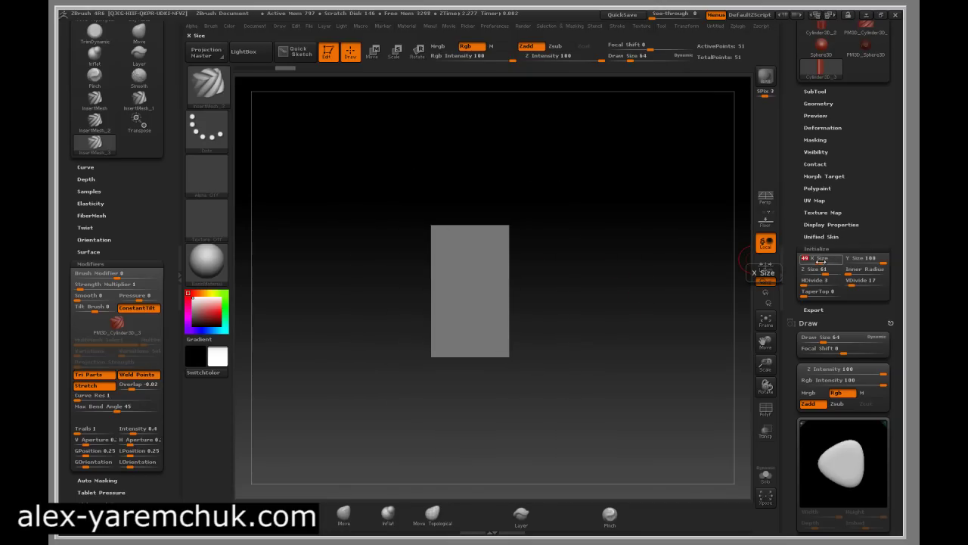
pyautogui.write('50')
pyautogui.click(858, 264)
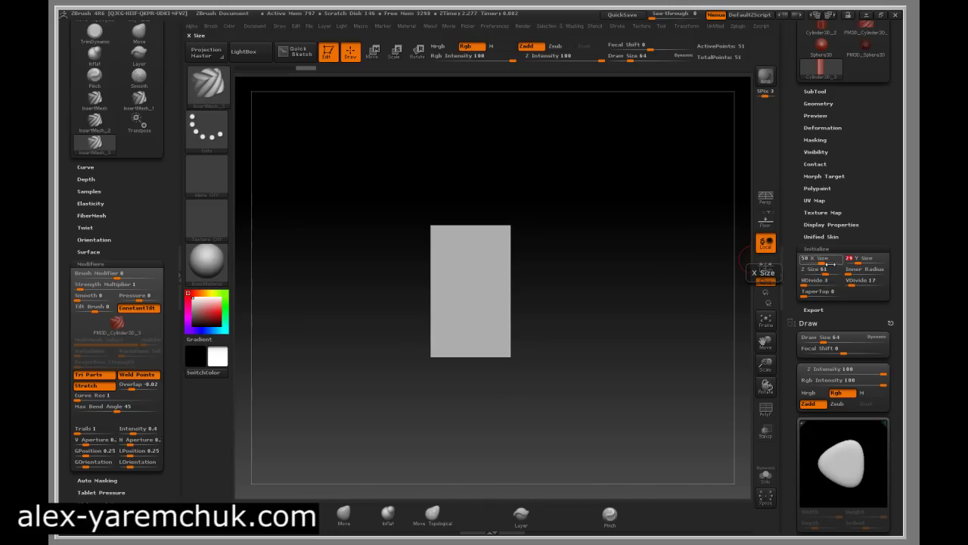
pyautogui.write('50')
pyautogui.moveTo(620, 264); pyautogui.dragTo(596, 286)
pyautogui.keyDown('alt'); pyautogui.moveTo(526, 292); pyautogui.dragTo(571, 307); pyautogui.keyUp('alt')
# Convert the slimmed three-sided prism into a PolyMesh3D object.
pyautogui.moveTo(790, 98); pyautogui.dragTo(790, 522)
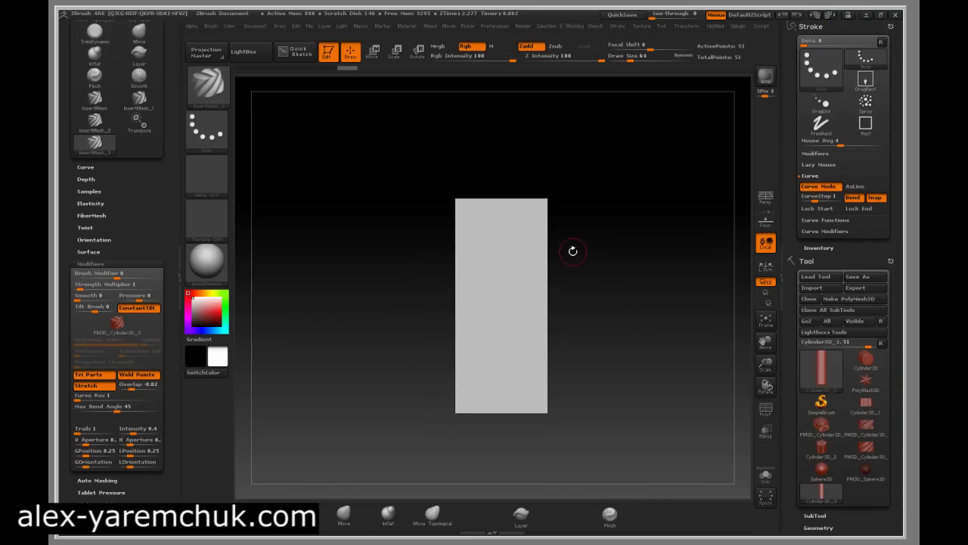
pyautogui.moveTo(601, 250); pyautogui.dragTo(643, 275)
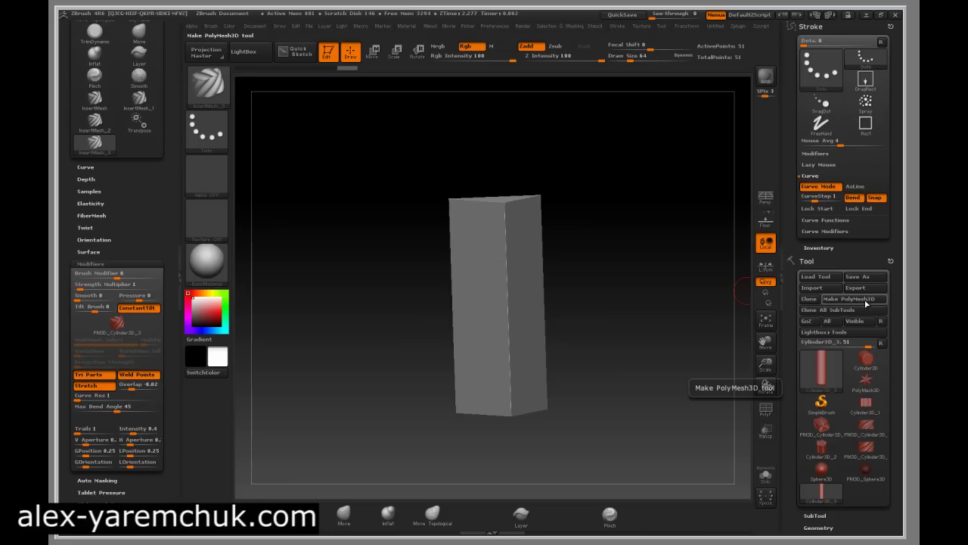
pyautogui.click(850, 301)
pyautogui.moveTo(616, 285); pyautogui.dragTo(605, 355)
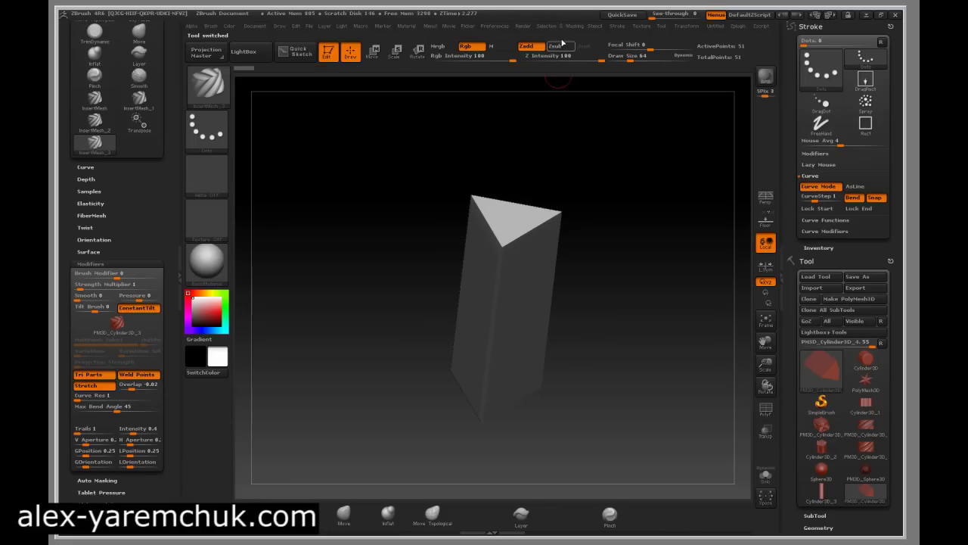
# Dock the Transform palette and activate symmetry for the prism.
pyautogui.click(617, 27)
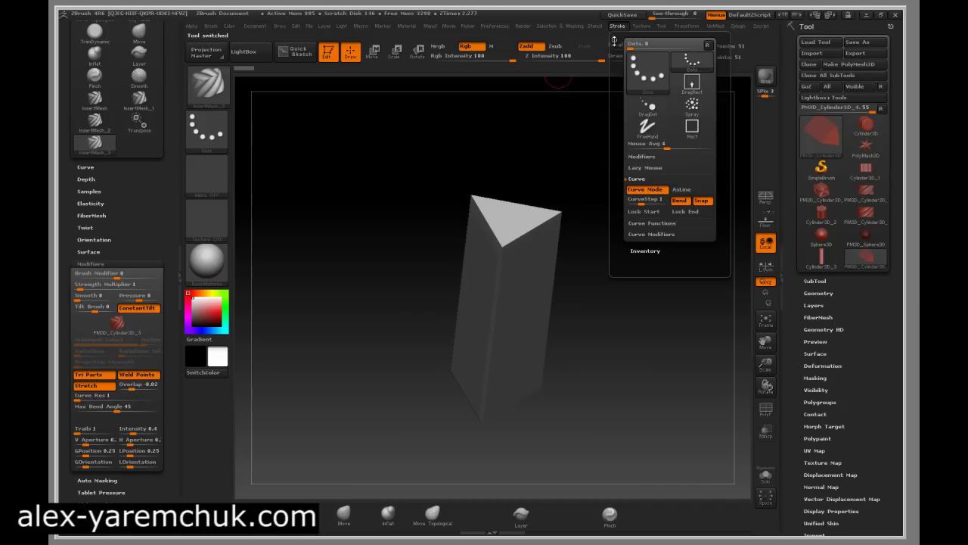
pyautogui.click(681, 28)
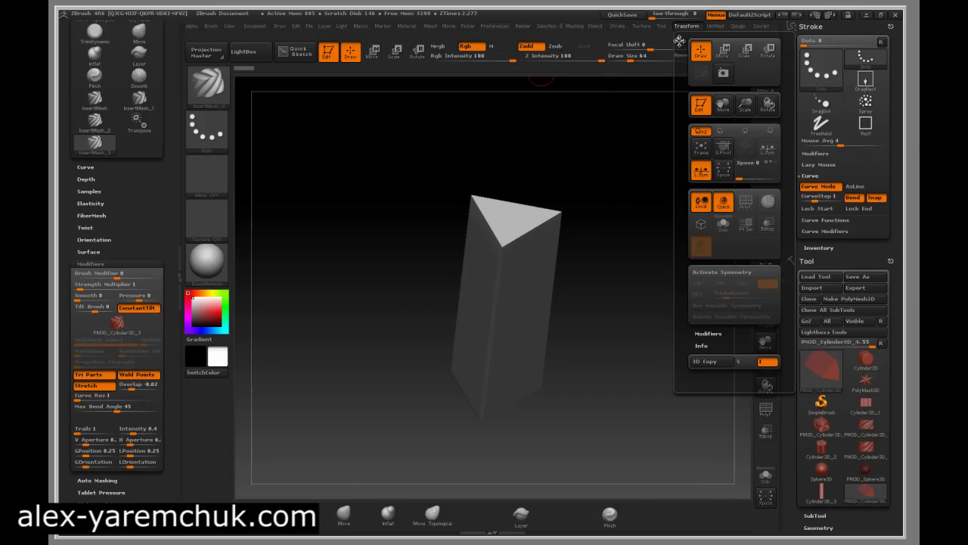
pyautogui.click(680, 40)
pyautogui.click(831, 270)
pyautogui.moveTo(623, 254); pyautogui.dragTo(542, 278)
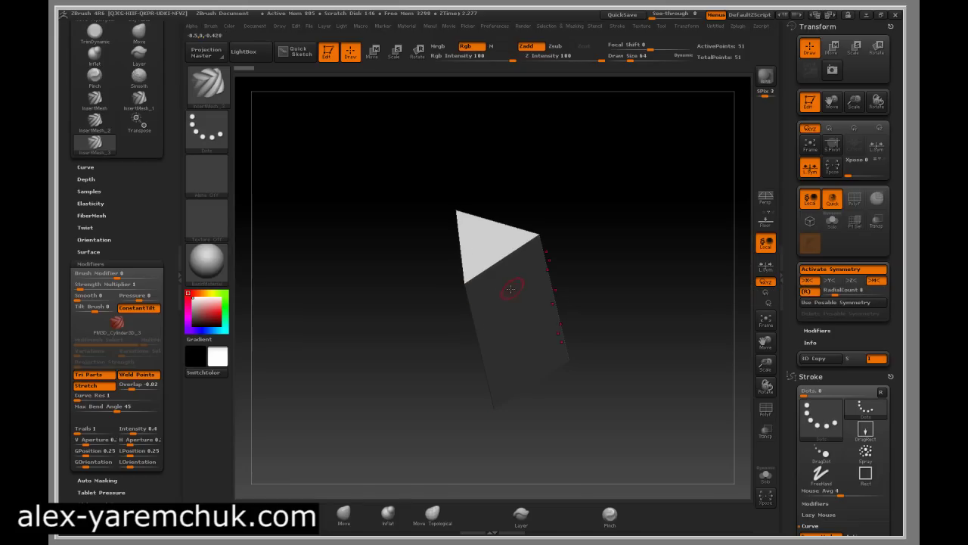
# Change the radial symmetry from the X axis to the Y axis and set the radial count to 3.
pyautogui.click(807, 281)
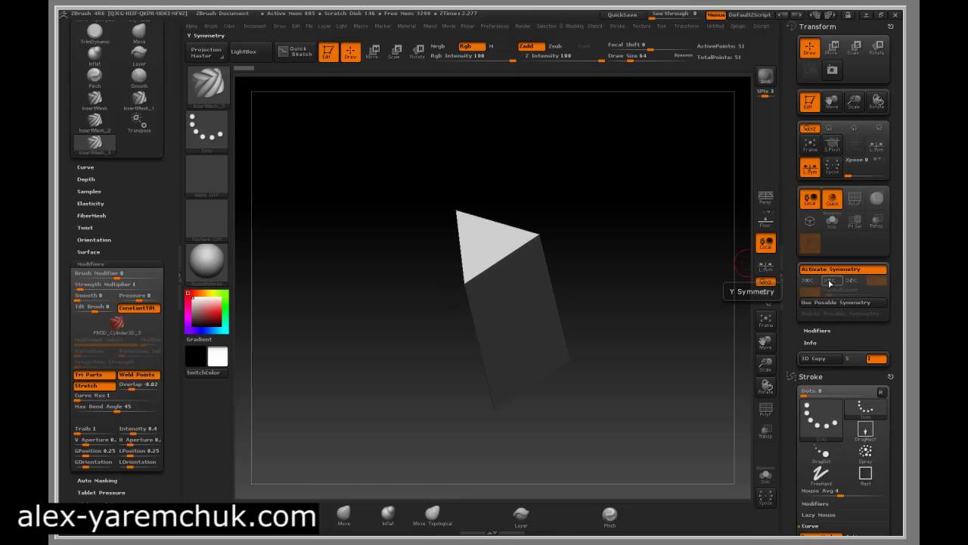
pyautogui.click(830, 280)
pyautogui.moveTo(566, 270); pyautogui.dragTo(575, 262)
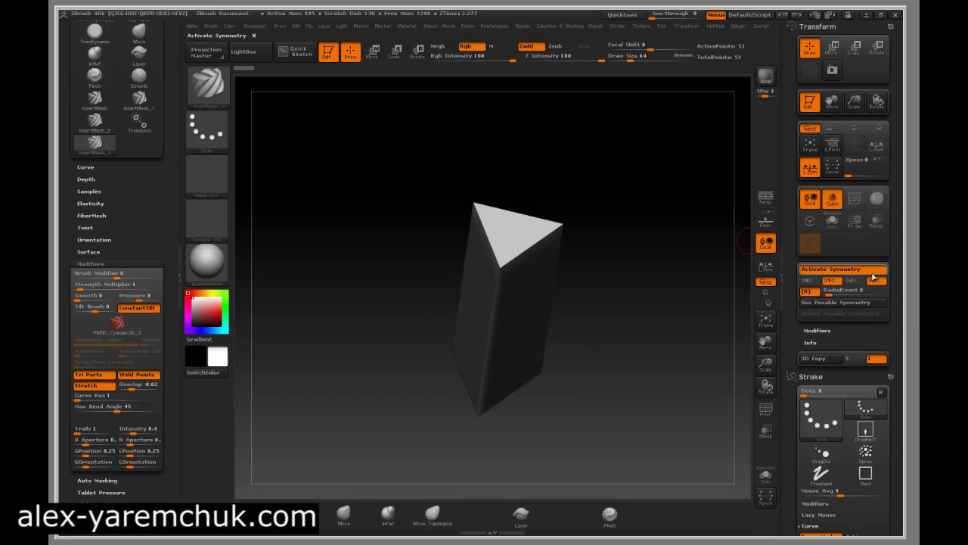
pyautogui.moveTo(829, 292); pyautogui.dragTo(826, 293)
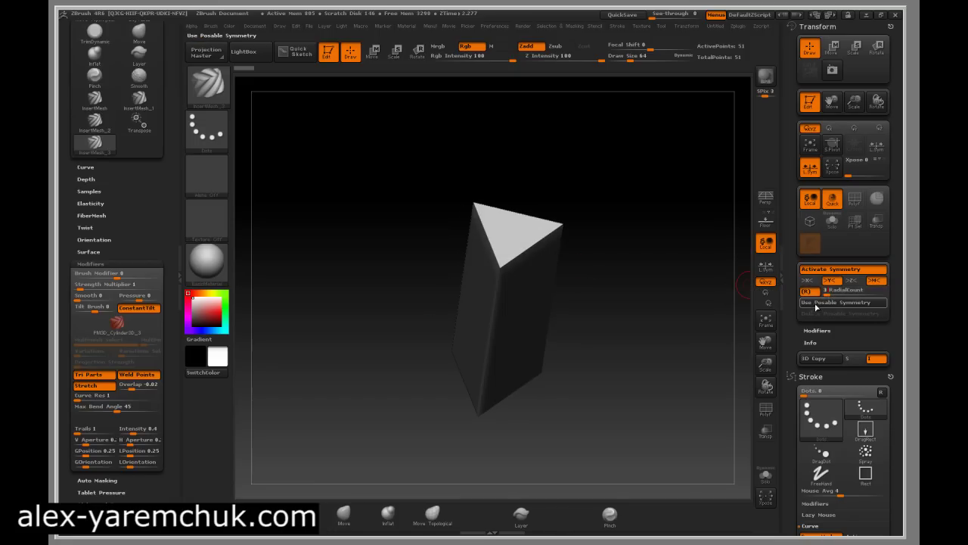
# Try radial symmetry around the X axis on the prism's triangular end, and switch it to the Z axis.
pyautogui.keyDown('shift'); pyautogui.moveTo(524, 299); pyautogui.dragTo(496, 301, button='right'); pyautogui.keyUp('shift')
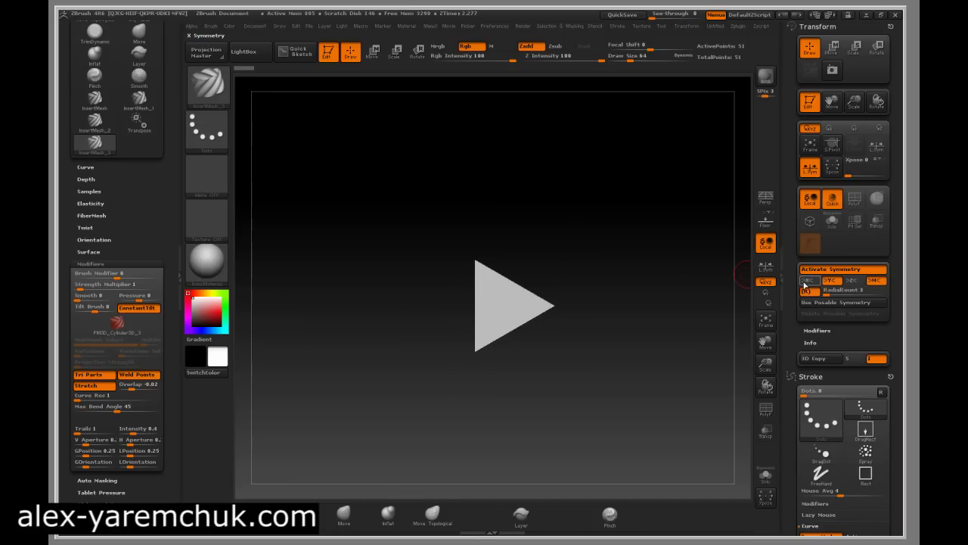
pyautogui.click(806, 281)
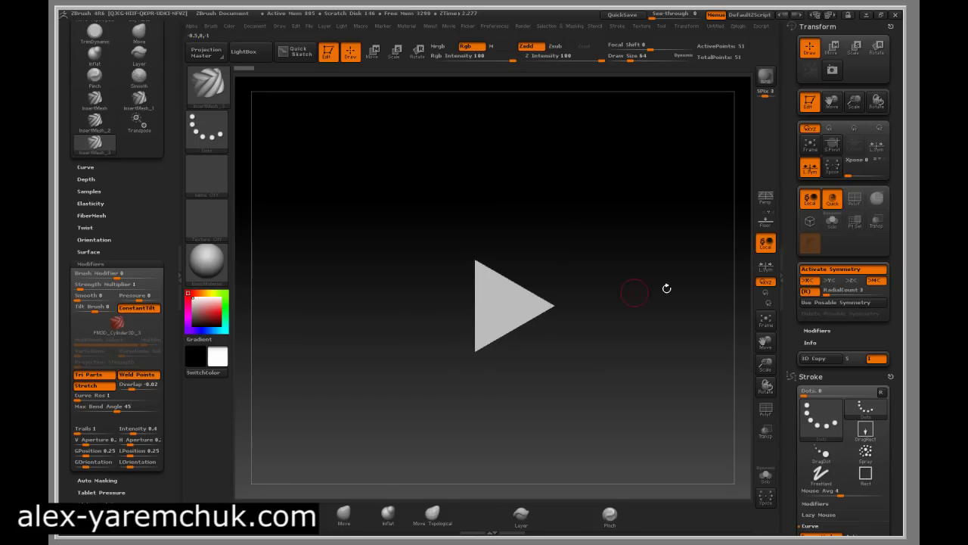
pyautogui.click(808, 283)
pyautogui.click(853, 281)
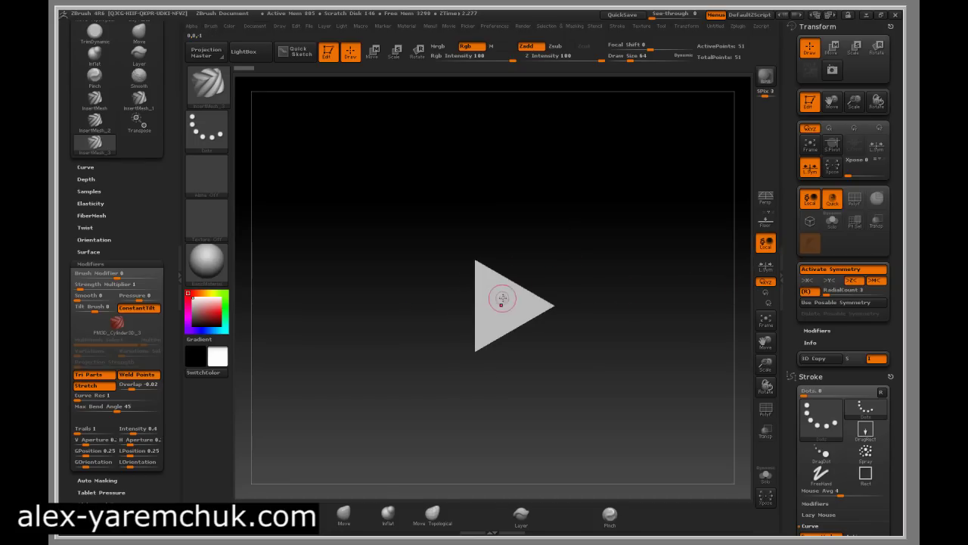
# Try drawing a rope strand along the prism's side with radial symmetry, and undo it.
pyautogui.moveTo(604, 324); pyautogui.dragTo(590, 228)
pyautogui.moveTo(586, 314); pyautogui.dragTo(609, 322)
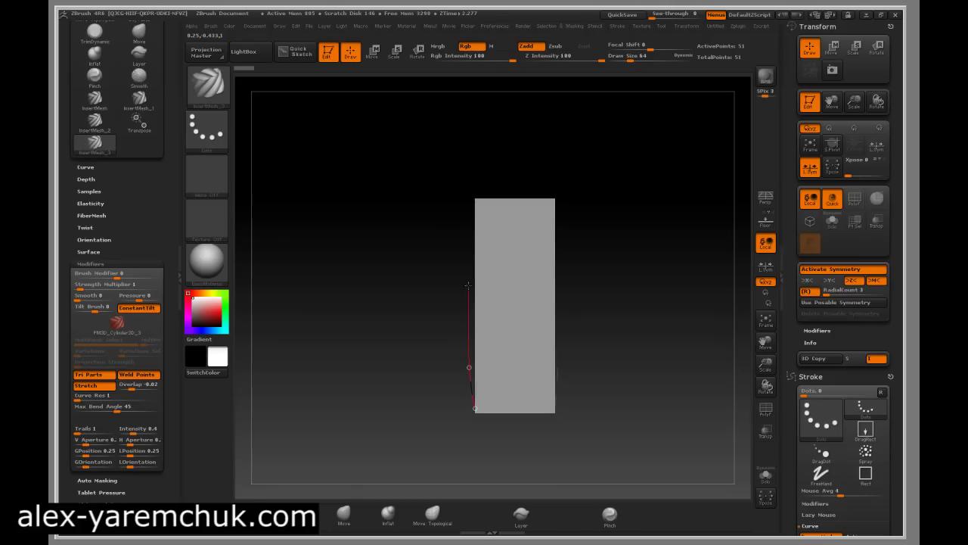
pyautogui.moveTo(468, 278); pyautogui.dragTo(466, 261)
pyautogui.hotkey('ctrl', 'z')
# Set the draw size to 232, try a rope strand along the prism's centre edge, and undo the stroke.
pyautogui.moveTo(439, 300)
pyautogui.mouseDown()
pyautogui.moveTo(469, 287)
pyautogui.moveTo(477, 271)
pyautogui.moveTo(561, 250)
pyautogui.mouseUp()
pyautogui.press('space')
pyautogui.moveTo(530, 199); pyautogui.dragTo(541, 199)
pyautogui.press('space')
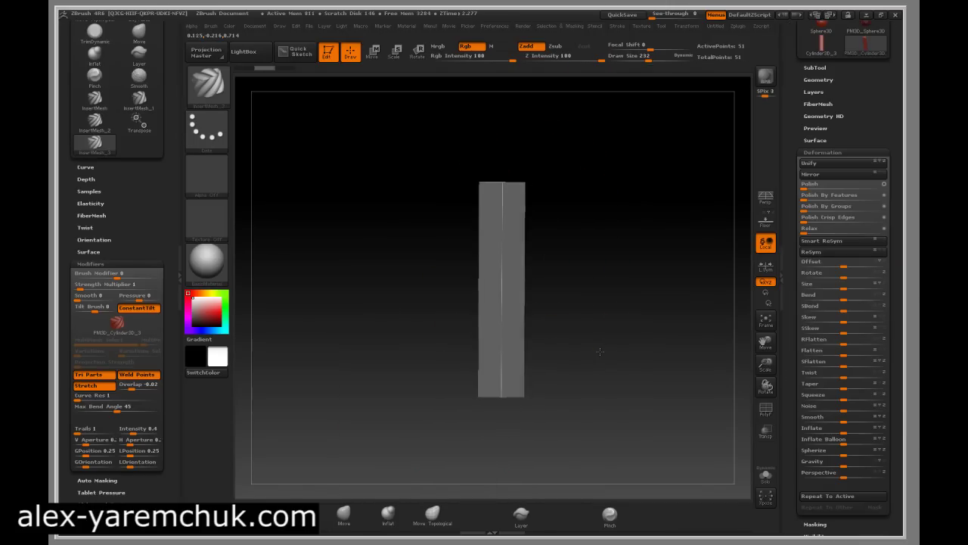
pyautogui.moveTo(600, 351); pyautogui.dragTo(603, 352)
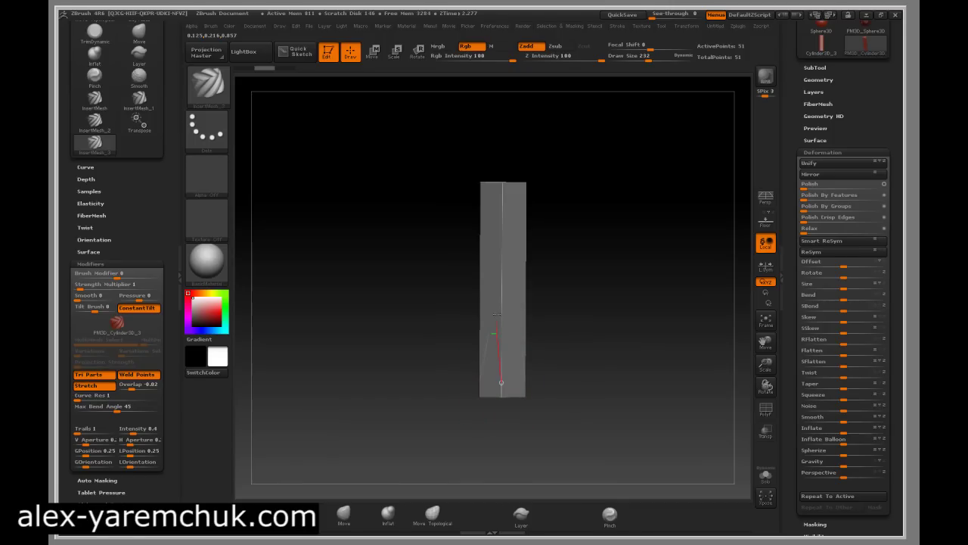
pyautogui.keyDown('shift'); pyautogui.moveTo(502, 225); pyautogui.dragTo(502, 258); pyautogui.keyUp('shift')
pyautogui.hotkey('ctrl', 'z')
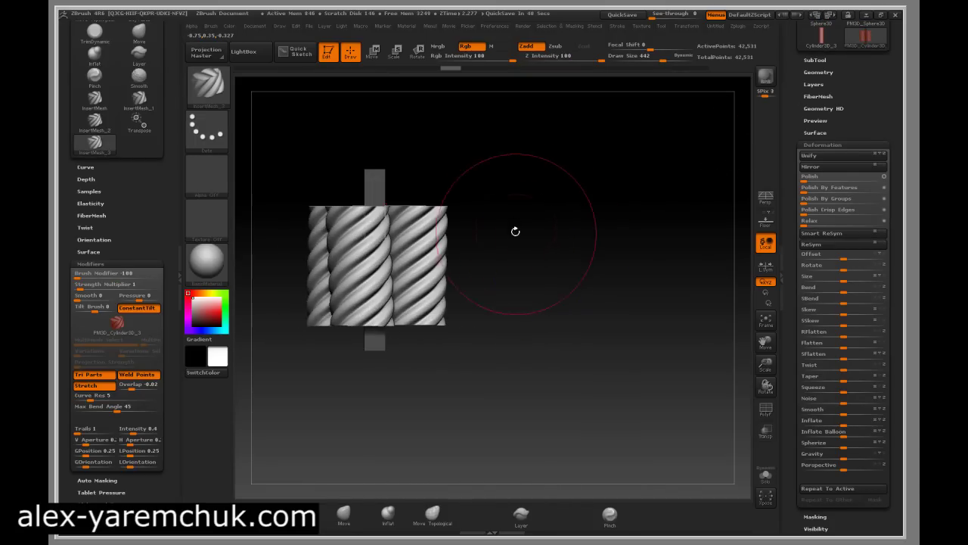
# Display the polyframe colours on the prism and the rope strands inserted around it.
pyautogui.moveTo(605, 203)
pyautogui.keyDown('alt'); pyautogui.mouseDown()
pyautogui.moveTo(616, 249)
pyautogui.moveTo(522, 219)
pyautogui.moveTo(453, 167)
pyautogui.mouseUp(); pyautogui.keyUp('alt')
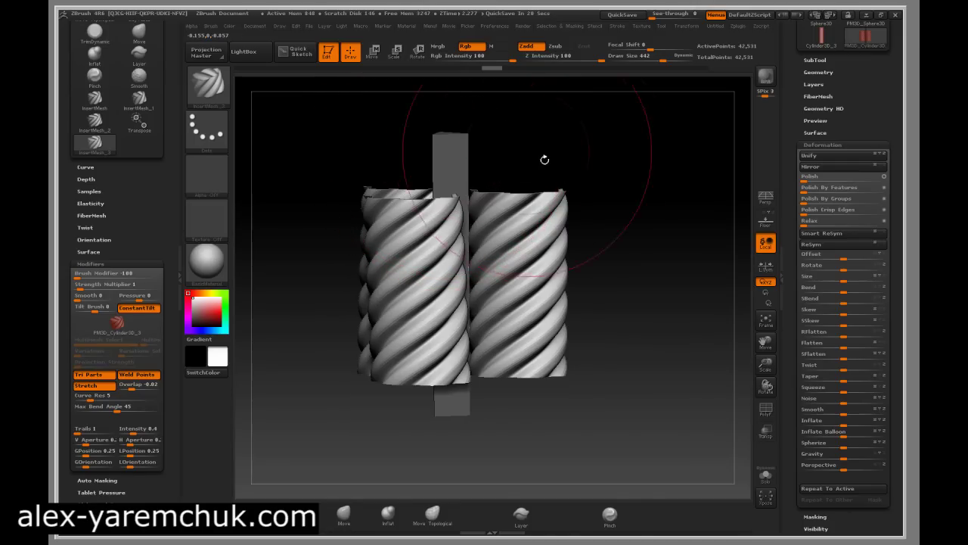
pyautogui.moveTo(599, 224)
pyautogui.mouseDown()
pyautogui.moveTo(566, 222)
pyautogui.moveTo(611, 249)
pyautogui.moveTo(592, 250)
pyautogui.mouseUp()
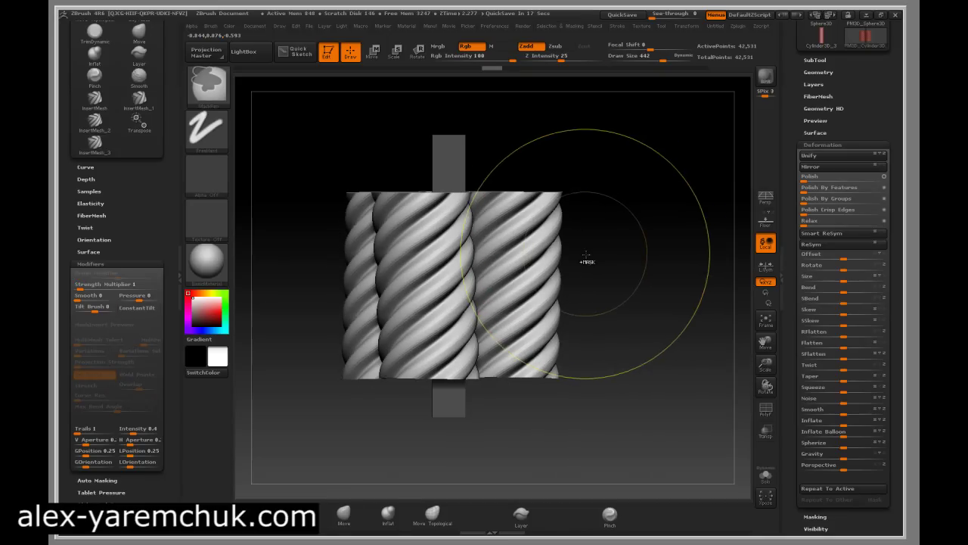
pyautogui.hotkey('shift', 'f')
pyautogui.hotkey('shift', 'f')
pyautogui.hotkey('shift', 'f')
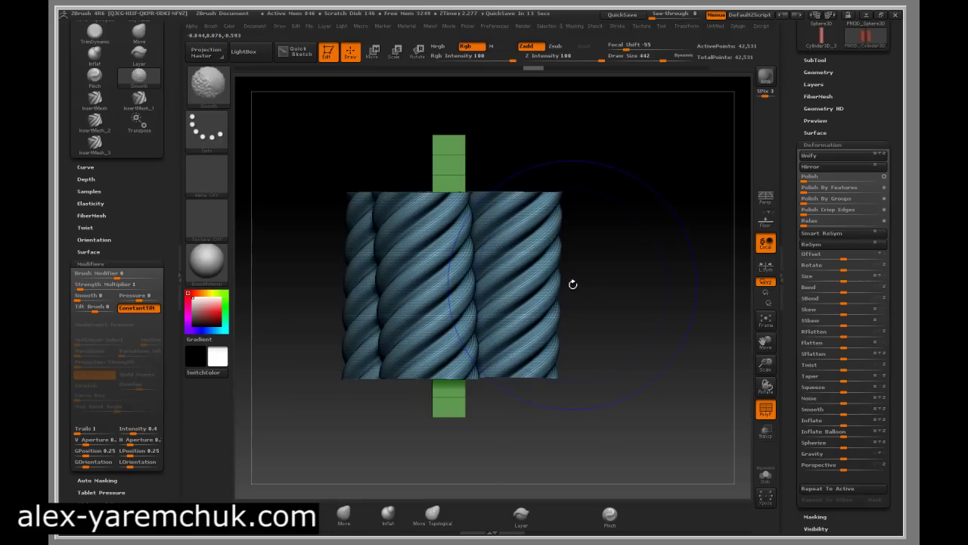
pyautogui.moveTo(595, 249); pyautogui.dragTo(582, 232)
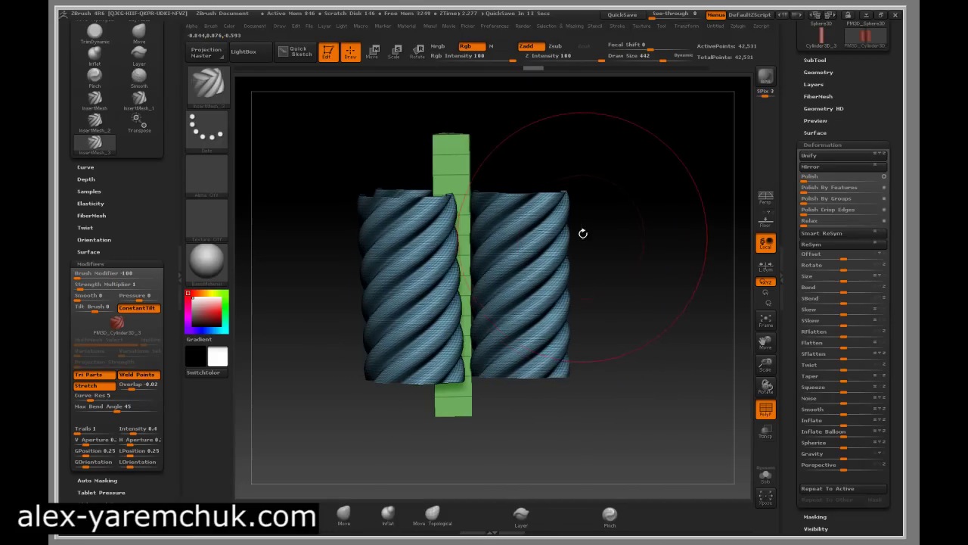
# Hide the prism's polygroup and delete the hidden geometry, keeping only the rope strands.
pyautogui.keyDown('ctrl'); pyautogui.keyDown('shift'); pyautogui.click(504, 229); pyautogui.keyUp('shift'); pyautogui.keyUp('ctrl')
pyautogui.moveTo(795, 252); pyautogui.dragTo(784, 366)
pyautogui.moveTo(801, 226); pyautogui.dragTo(800, 296)
pyautogui.click(812, 292)
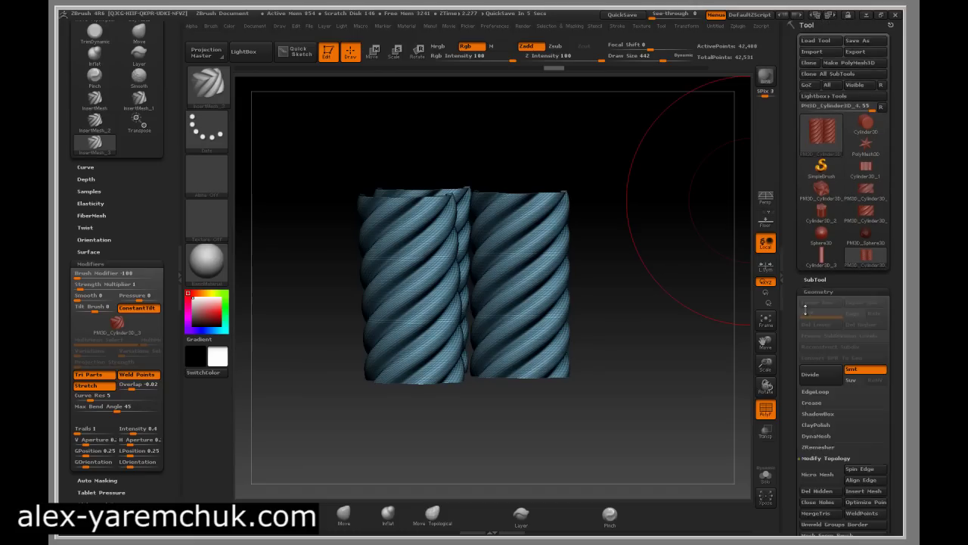
pyautogui.moveTo(794, 345); pyautogui.dragTo(800, 283)
pyautogui.click(821, 294)
# Twist the three strands around each other with the Twist deformation.
pyautogui.moveTo(645, 248); pyautogui.dragTo(648, 302)
pyautogui.keyDown('alt'); pyautogui.moveTo(614, 254); pyautogui.dragTo(648, 242); pyautogui.keyUp('alt')
pyautogui.moveTo(794, 348)
pyautogui.mouseDown()
pyautogui.moveTo(788, 291)
pyautogui.moveTo(819, 247)
pyautogui.mouseUp()
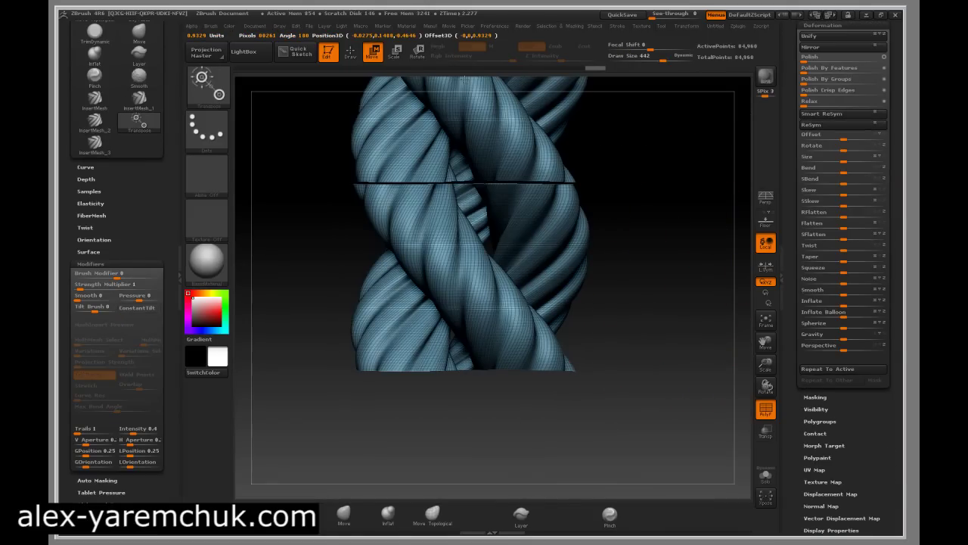
# Compare the twisted segment with and without its stacked duplicate to check the seam, and undo the duplication.
pyautogui.hotkey('ctrl', 'z')
pyautogui.hotkey('ctrl', 'shift', 'z')
pyautogui.hotkey('ctrl', 'shift', 'z')
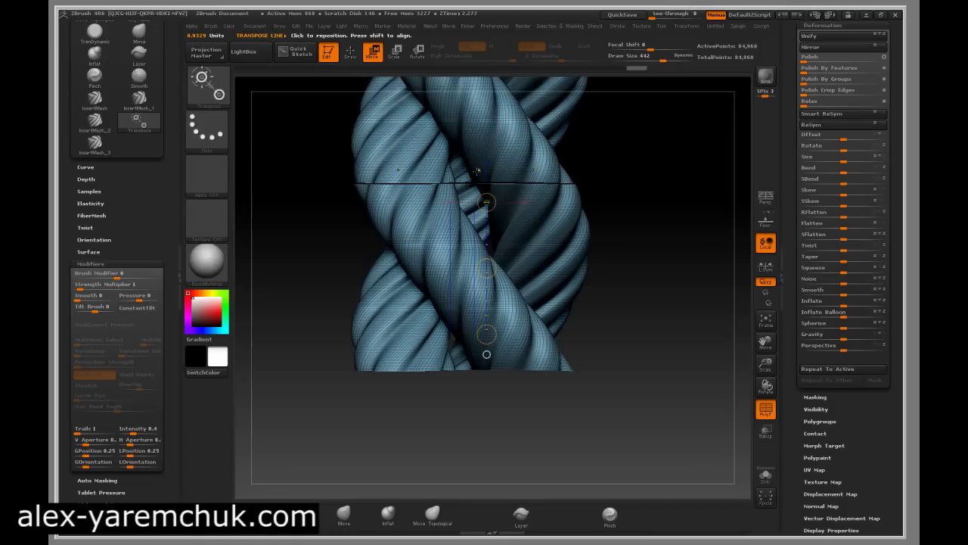
pyautogui.hotkey('ctrl', 'z')
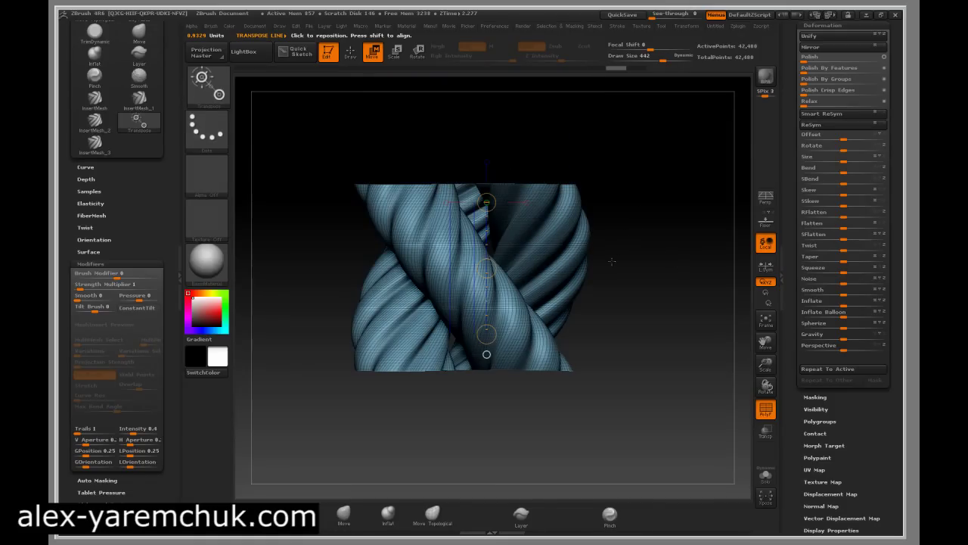
# Turn off the polyframe and create a new InsertMesh brush from the twisted three-strand segment.
pyautogui.moveTo(617, 270)
pyautogui.mouseDown()
pyautogui.moveTo(646, 266)
pyautogui.moveTo(608, 281)
pyautogui.mouseUp()
pyautogui.moveTo(615, 219)
pyautogui.keyDown('alt'); pyautogui.mouseDown()
pyautogui.moveTo(609, 258)
pyautogui.moveTo(655, 261)
pyautogui.moveTo(612, 282)
pyautogui.mouseUp(); pyautogui.keyUp('alt')
pyautogui.hotkey('shift', 'f')
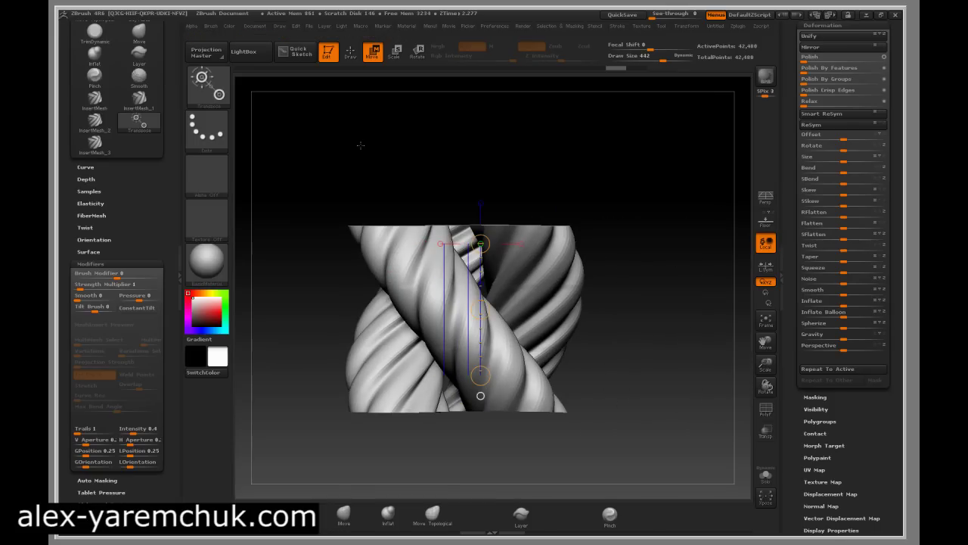
pyautogui.press('q')
pyautogui.click(211, 27)
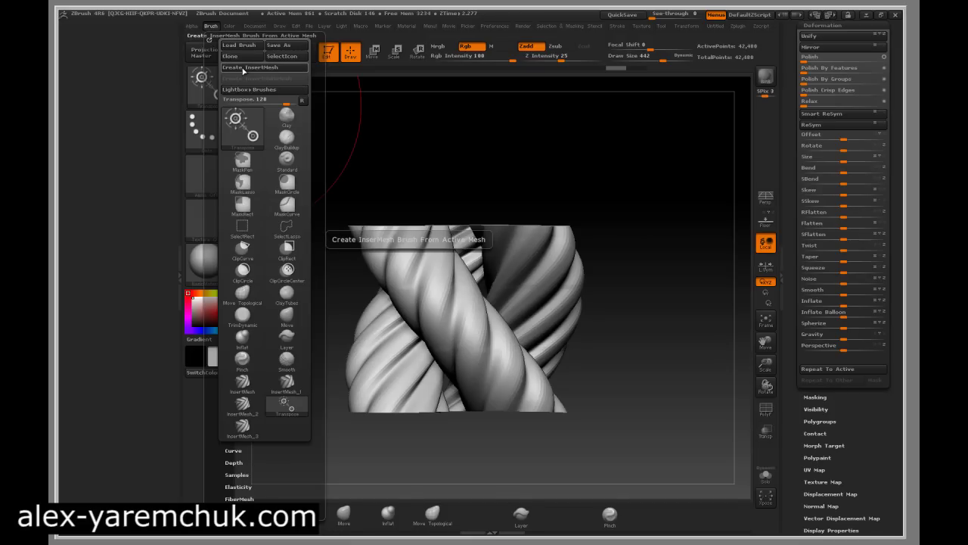
pyautogui.click(245, 67)
pyautogui.click(421, 184)
# Switch to the sphere model carrying the earlier rope strokes, with draw size 101, and clear its mask.
pyautogui.moveTo(791, 118); pyautogui.dragTo(791, 216)
pyautogui.click(861, 209)
pyautogui.moveTo(616, 253)
pyautogui.mouseDown()
pyautogui.moveTo(615, 307)
pyautogui.moveTo(642, 264)
pyautogui.moveTo(621, 280)
pyautogui.moveTo(456, 292)
pyautogui.mouseUp()
pyautogui.press('space')
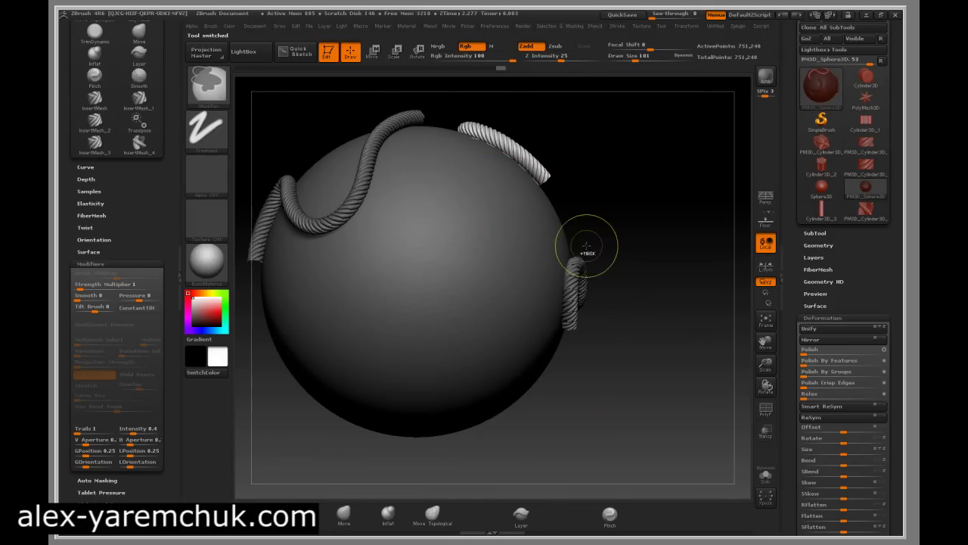
pyautogui.keyDown('ctrl'); pyautogui.click(609, 227); pyautogui.keyUp('ctrl')
pyautogui.keyDown('alt'); pyautogui.moveTo(609, 227); pyautogui.dragTo(650, 198); pyautogui.keyUp('alt')
# Turn on Curve Mode for the new brush and draw a curved three-strand rope across the front of the sphere.
pyautogui.moveTo(786, 103)
pyautogui.mouseDown()
pyautogui.moveTo(790, 218)
pyautogui.moveTo(786, 132)
pyautogui.mouseUp()
pyautogui.click(810, 238)
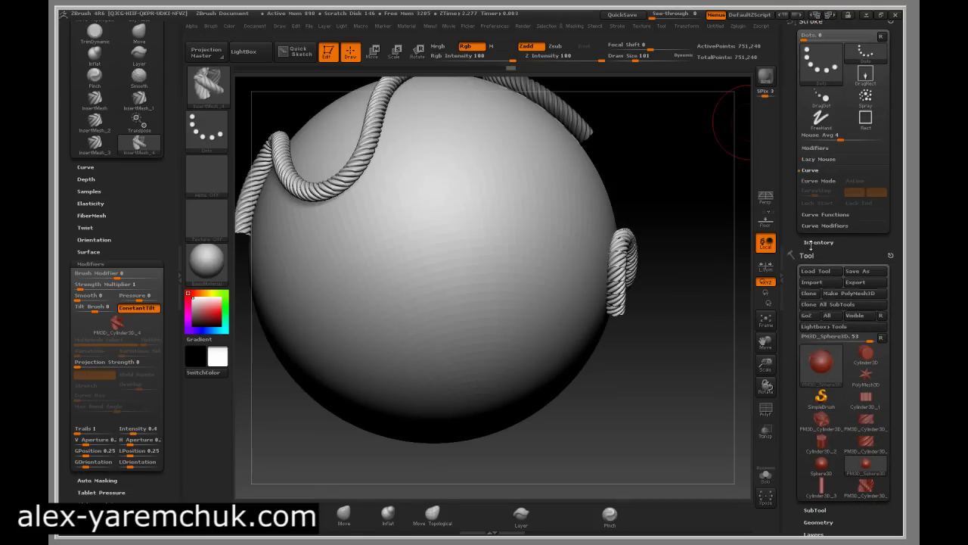
pyautogui.click(819, 182)
pyautogui.moveTo(360, 338); pyautogui.dragTo(492, 156)
pyautogui.moveTo(652, 153)
pyautogui.keyDown('alt'); pyautogui.mouseDown()
pyautogui.moveTo(664, 177)
pyautogui.moveTo(606, 201)
pyautogui.moveTo(618, 226)
pyautogui.mouseUp(); pyautogui.keyUp('alt')
pyautogui.hotkey('ctrl', 'z')
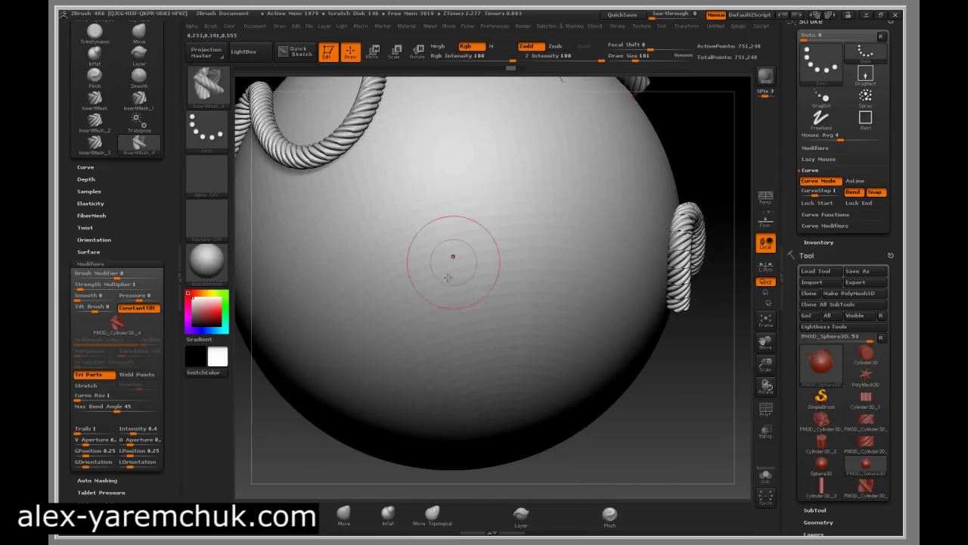
pyautogui.moveTo(404, 239); pyautogui.dragTo(573, 114)
pyautogui.moveTo(726, 122)
pyautogui.keyDown('alt'); pyautogui.mouseDown()
pyautogui.moveTo(659, 147)
pyautogui.moveTo(682, 164)
pyautogui.mouseUp(); pyautogui.keyUp('alt')
pyautogui.keyDown('alt'); pyautogui.moveTo(711, 121); pyautogui.dragTo(696, 176); pyautogui.keyUp('alt')
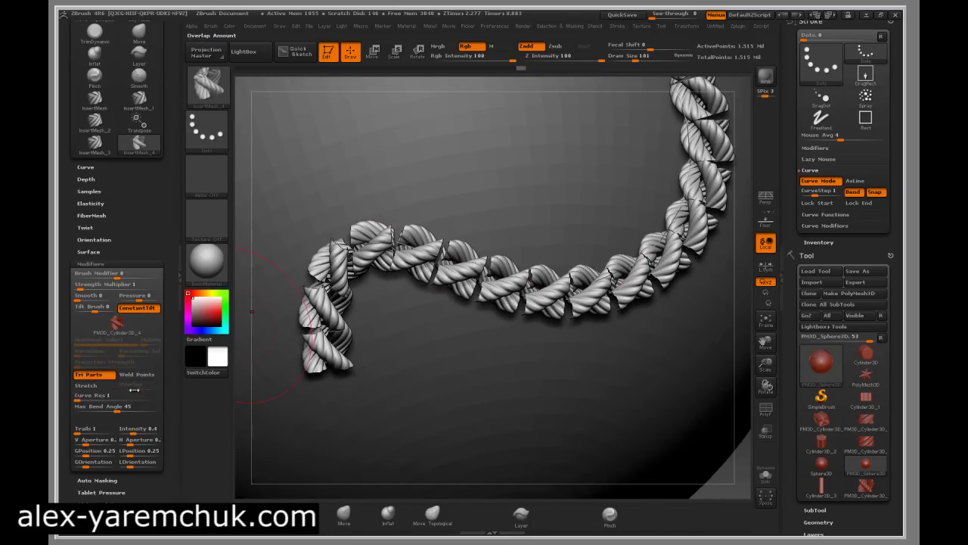
# Turn on Stretch and Weld Points for the rope brush with Curve Res 4, and update the rope on the sphere.
pyautogui.click(86, 385)
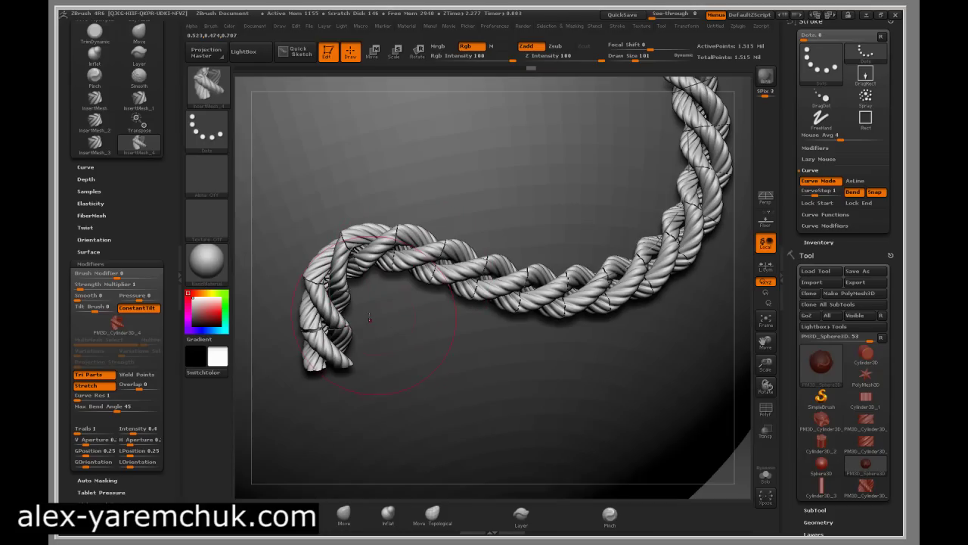
pyautogui.click(76, 397)
pyautogui.write('2 Curve Res')
pyautogui.press('Return')
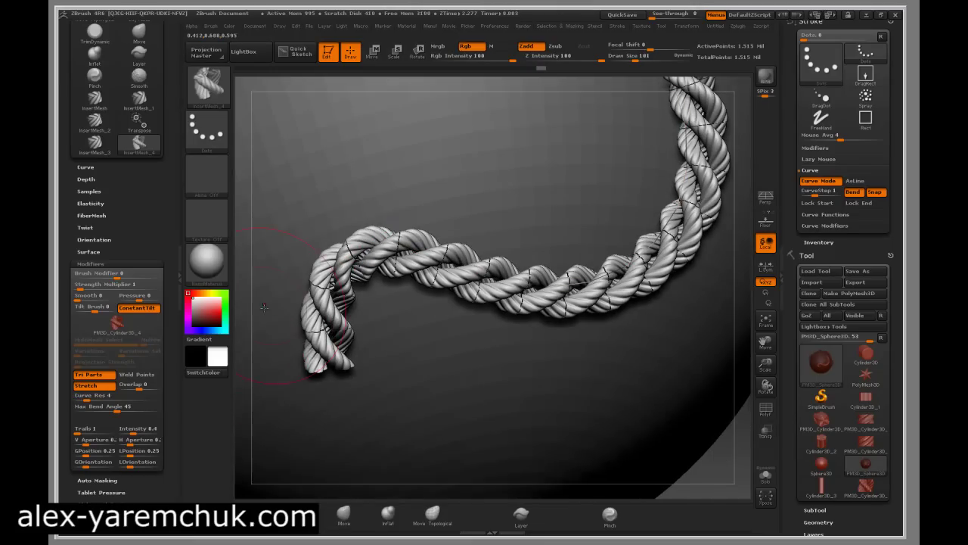
pyautogui.click(134, 375)
pyautogui.click(640, 335)
# Examine the welded rope strokes on the sphere up close and from several angles.
pyautogui.moveTo(710, 443)
pyautogui.mouseDown()
pyautogui.moveTo(674, 335)
pyautogui.moveTo(664, 448)
pyautogui.mouseUp()
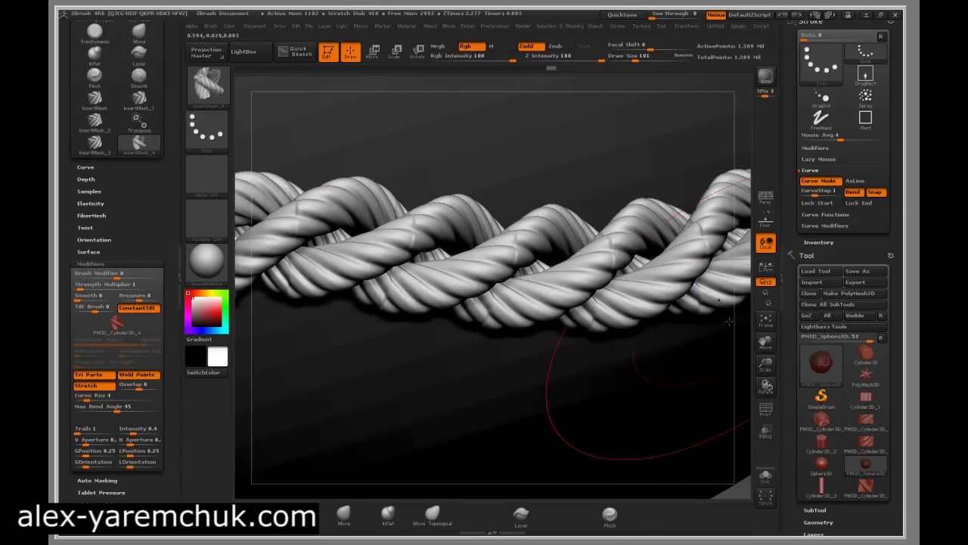
pyautogui.moveTo(739, 330); pyautogui.dragTo(656, 113)
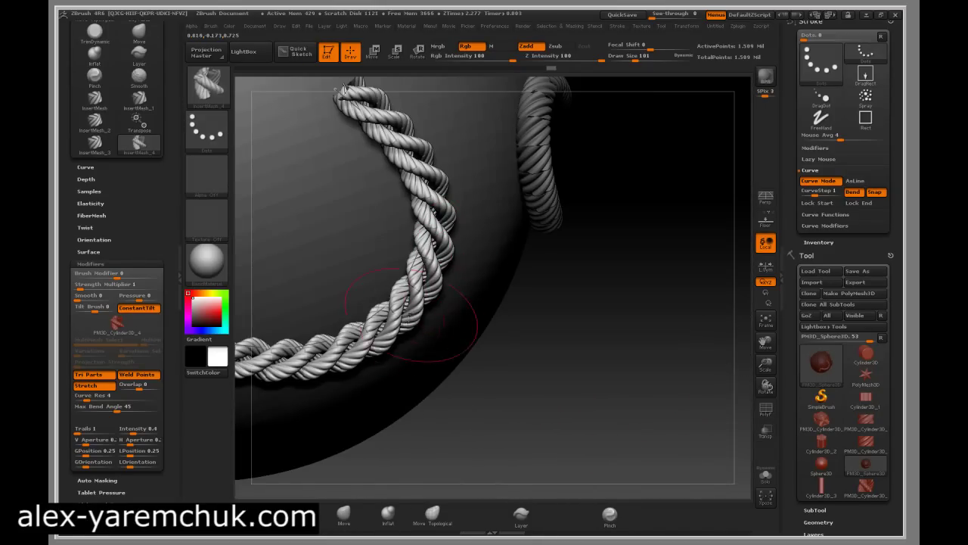
pyautogui.press('[')
pyautogui.press('[')
pyautogui.moveTo(574, 362); pyautogui.dragTo(554, 321)
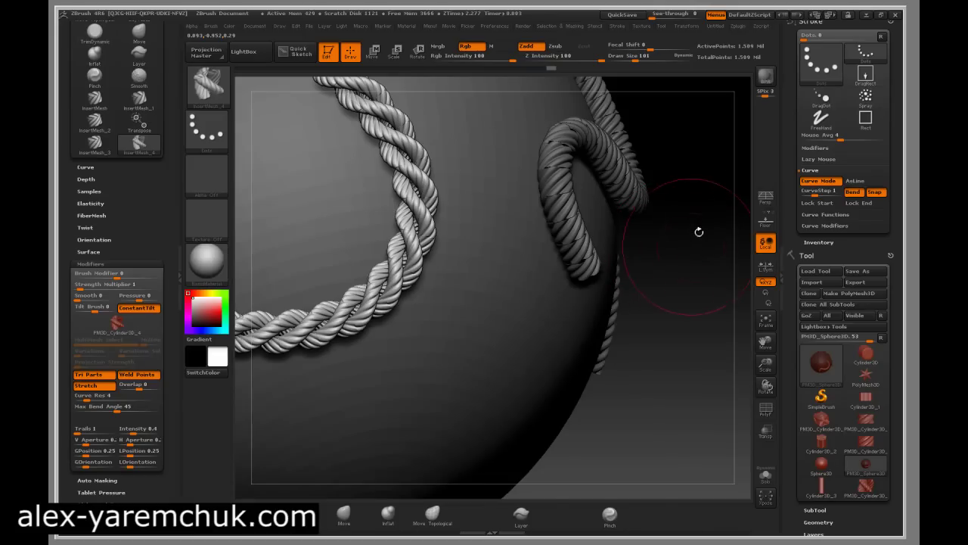
pyautogui.keyDown('alt'); pyautogui.moveTo(672, 236); pyautogui.dragTo(679, 272); pyautogui.keyUp('alt')
pyautogui.click(366, 219)
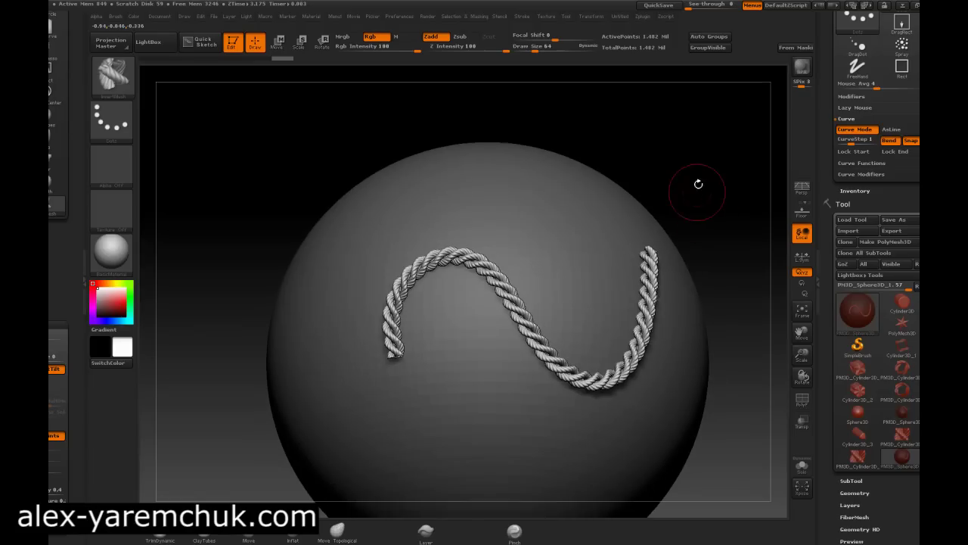
pyautogui.moveTo(696, 181); pyautogui.dragTo(700, 226)
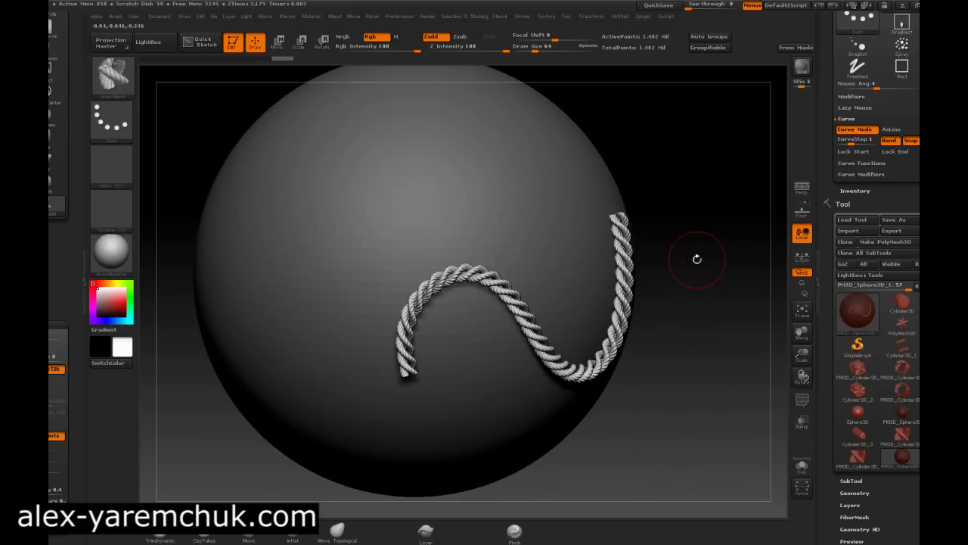
pyautogui.moveTo(699, 265); pyautogui.dragTo(625, 272)
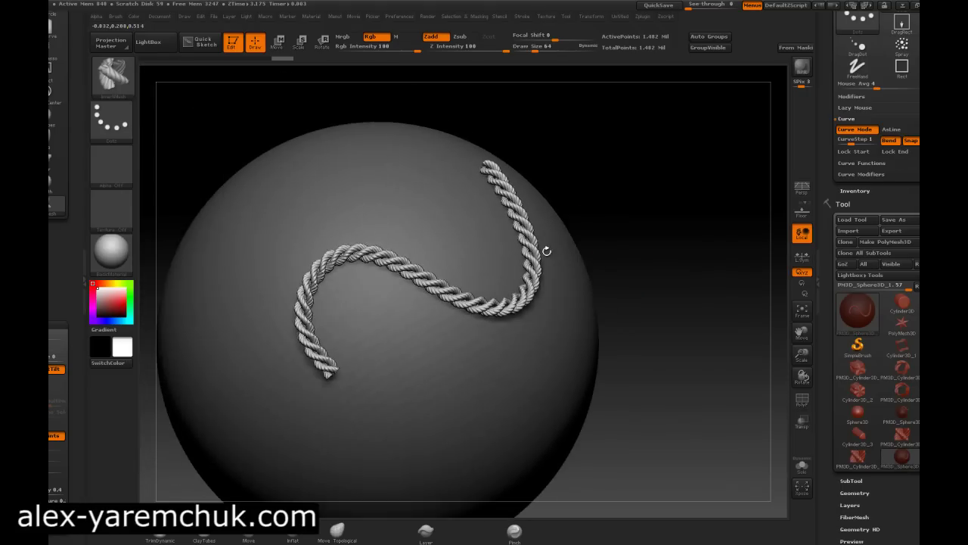